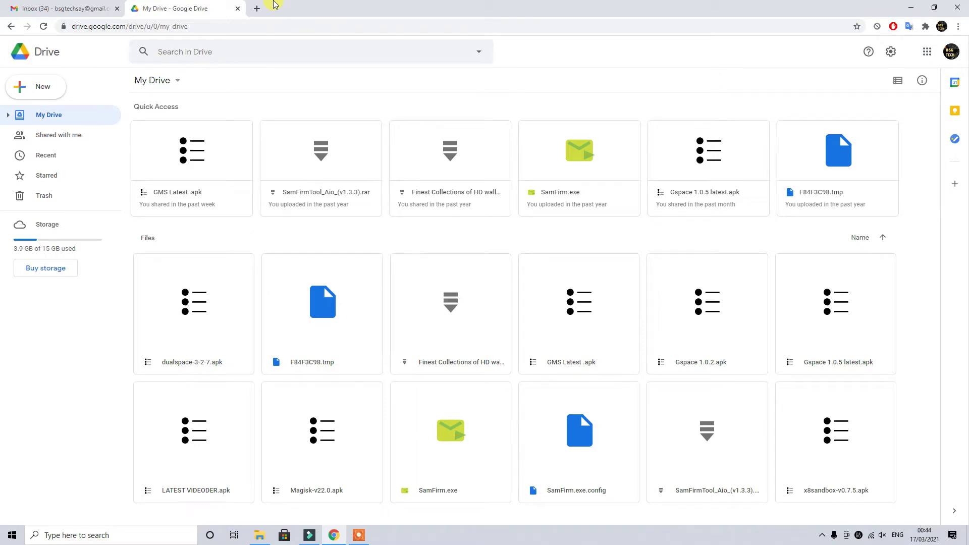
# - Confirm Google Drive's Trash is empty, then return to the My Drive file list
pyautogui.click(99, 7)
pyautogui.click(210, 6)
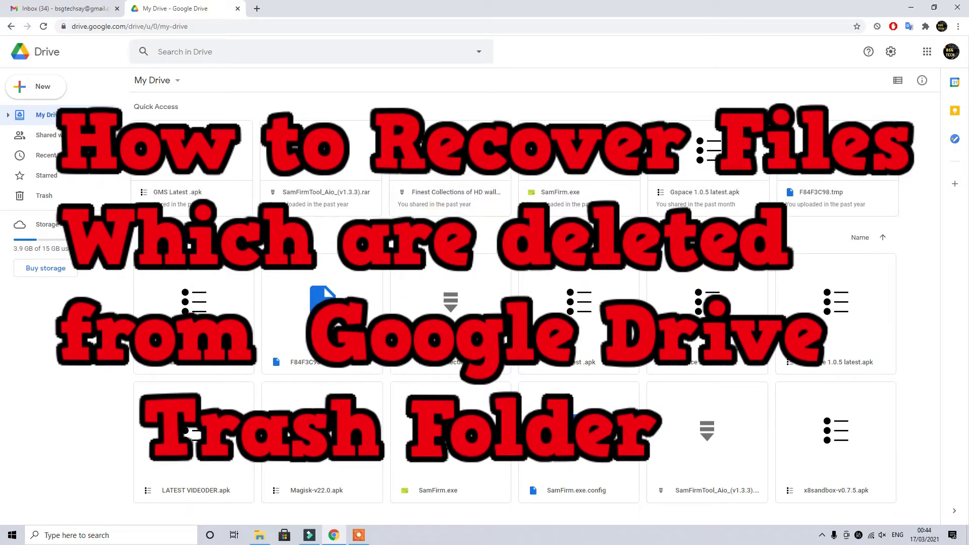
pyautogui.click(54, 200)
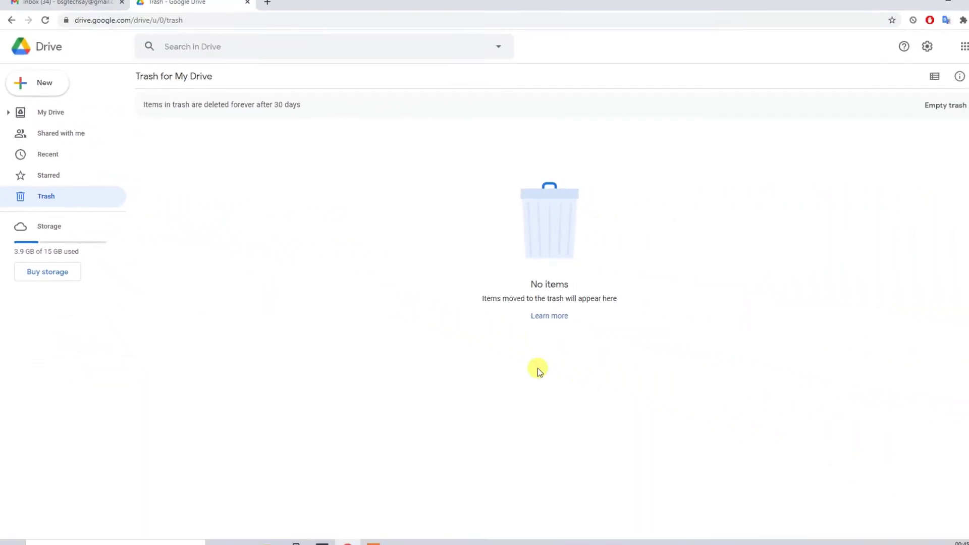
pyautogui.click(54, 114)
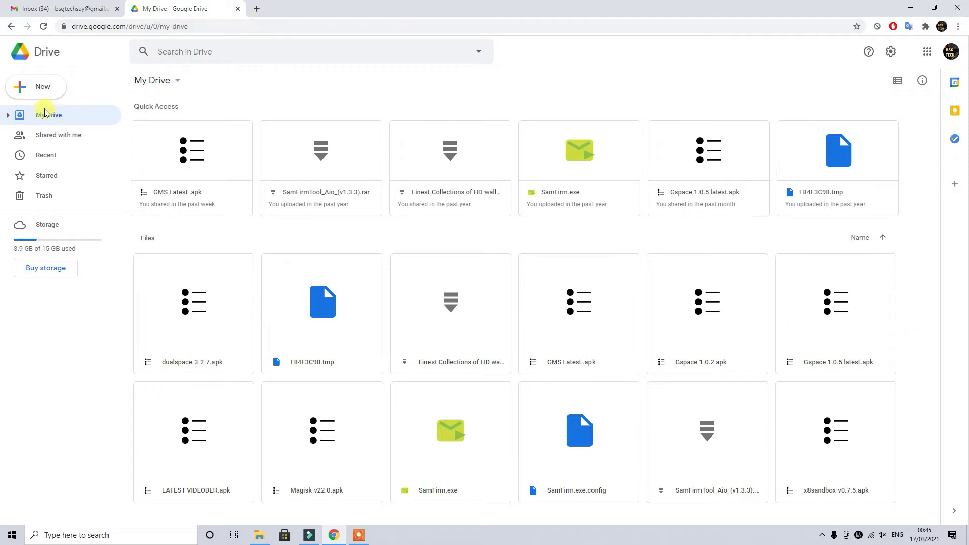
# - Upload Jingle Punks - On the Tip.mp3 from the Desktop into My Drive
pyautogui.click(45, 90)
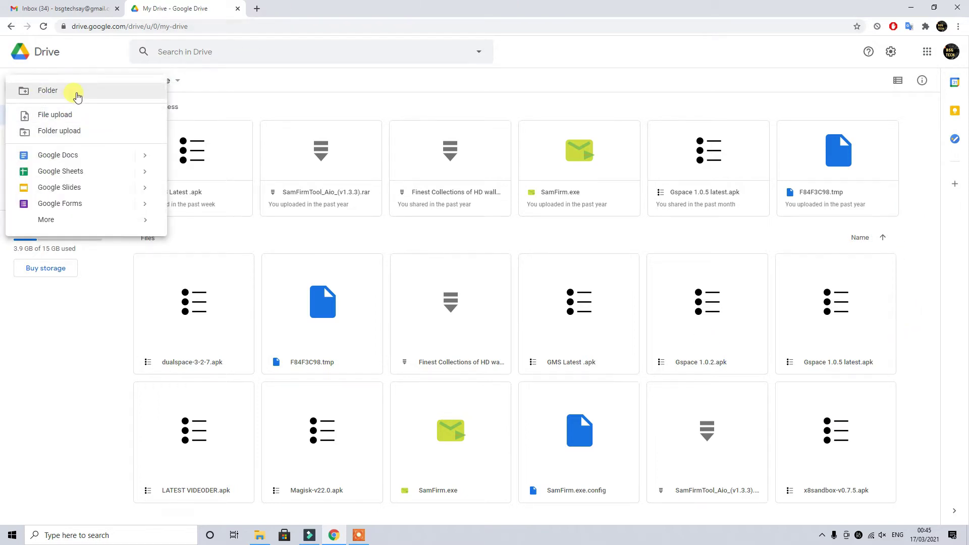
pyautogui.click(54, 112)
pyautogui.click(42, 79)
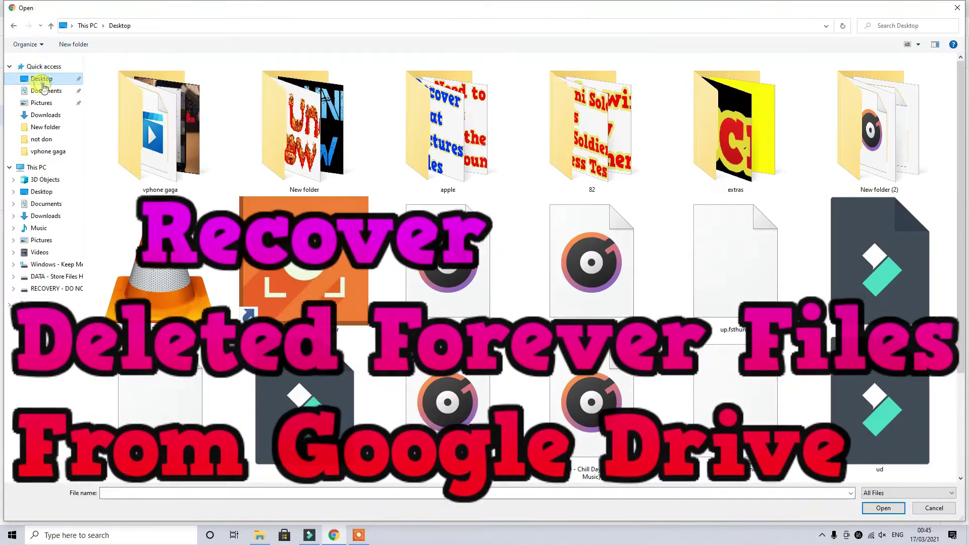
pyautogui.scroll(-3, 454, 204)
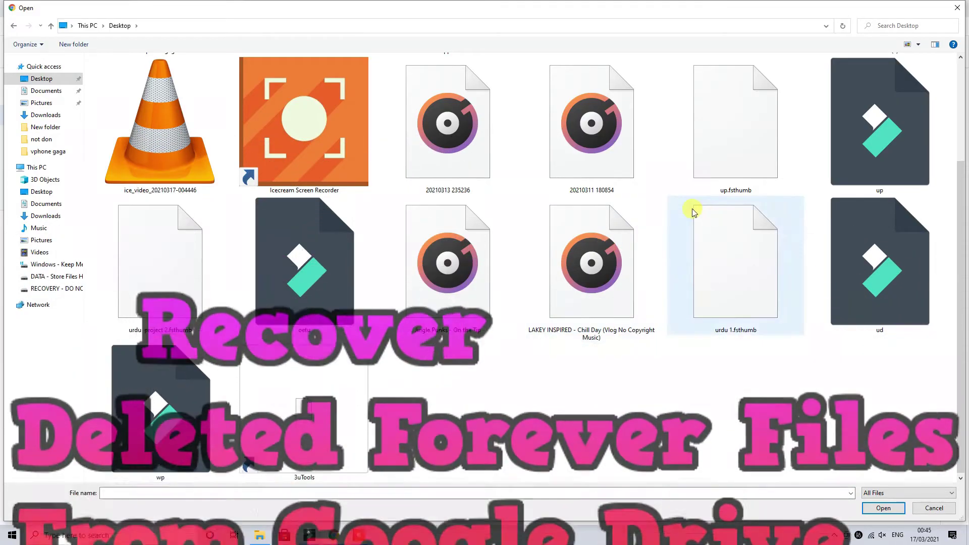
pyautogui.scroll(2, 616, 281)
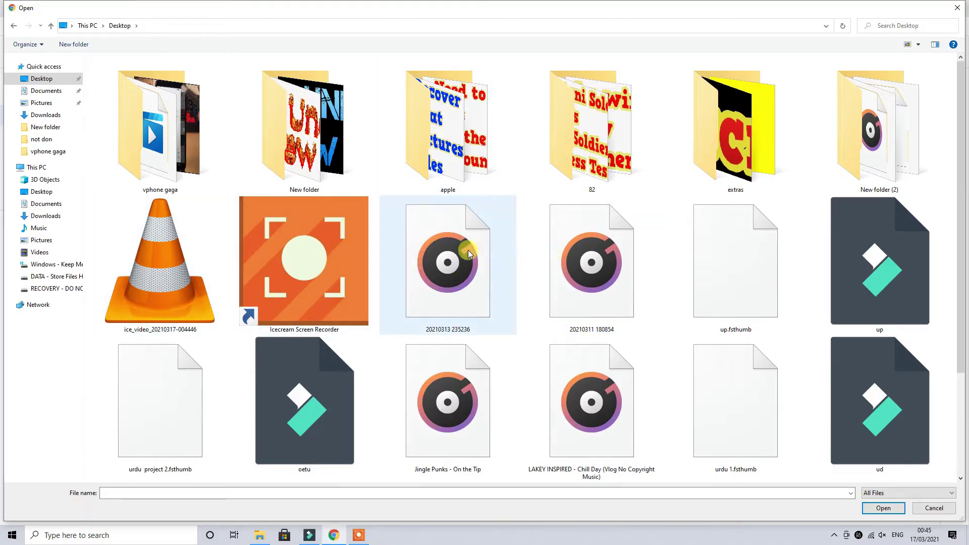
pyautogui.doubleClick(446, 406)
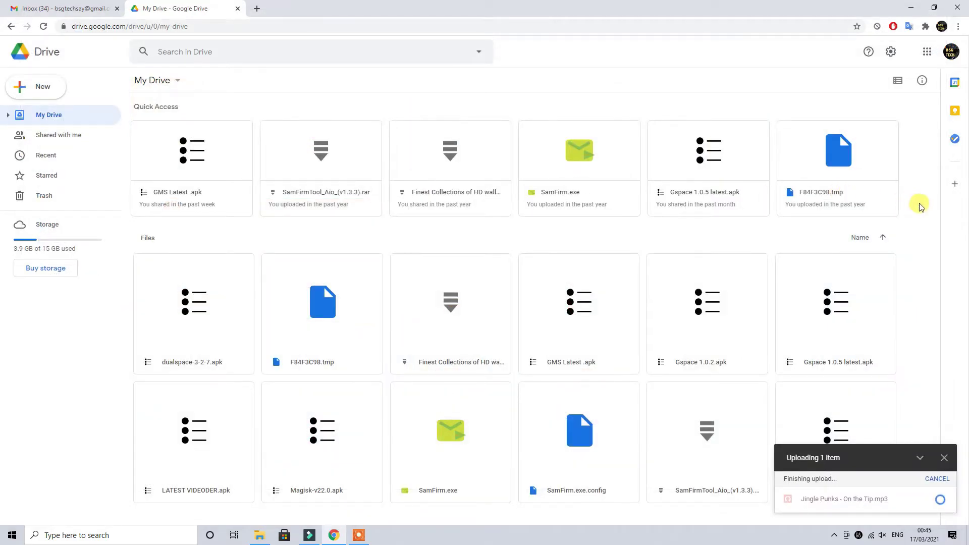
pyautogui.scroll(-2, 210, 303)
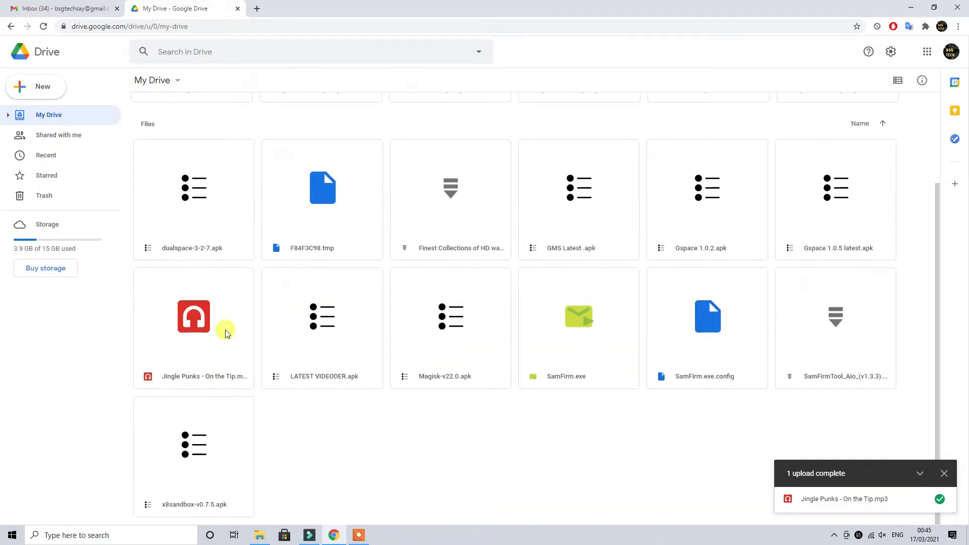
# - Remove Jingle Punks - On the Tip.mp3 to the trash and view it in Trash
pyautogui.click(161, 327)
pyautogui.rightClick(160, 327)
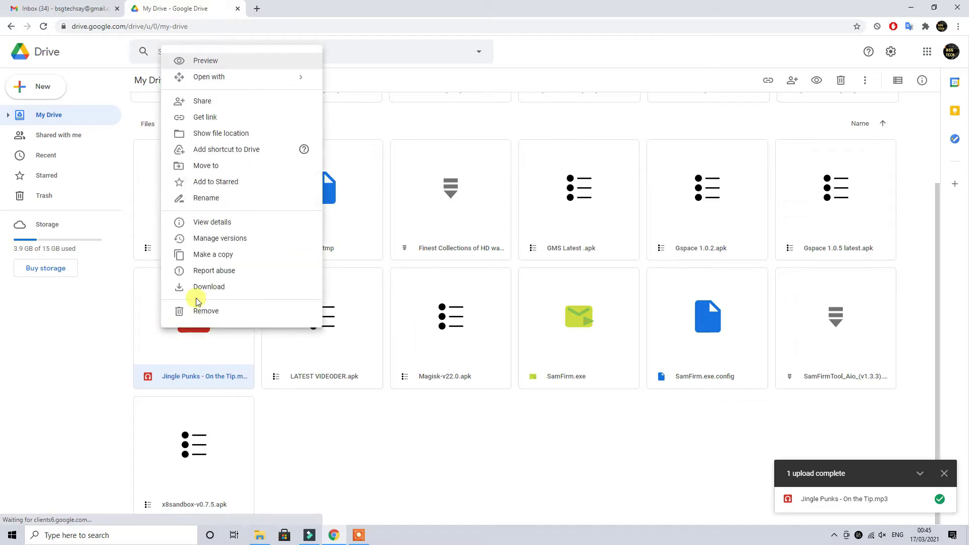
pyautogui.click(206, 311)
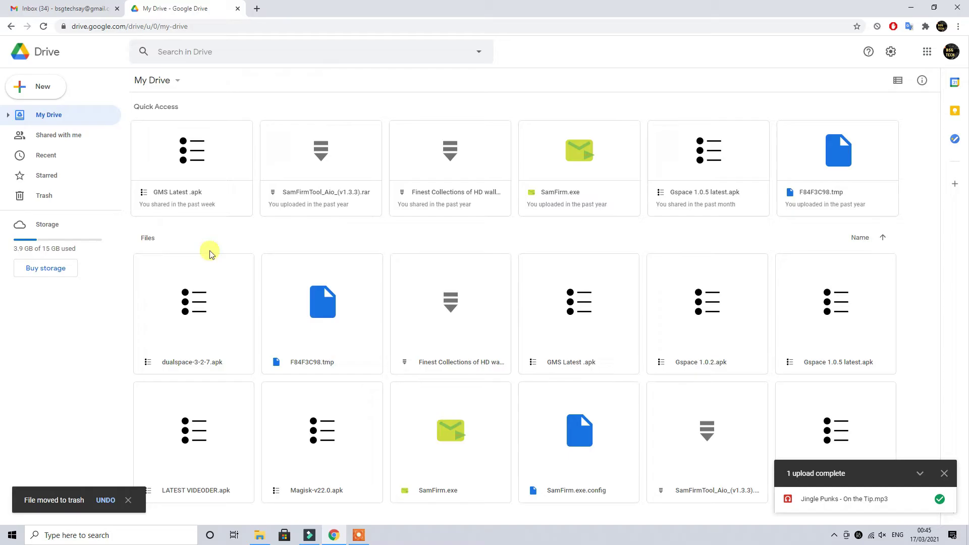
pyautogui.click(45, 202)
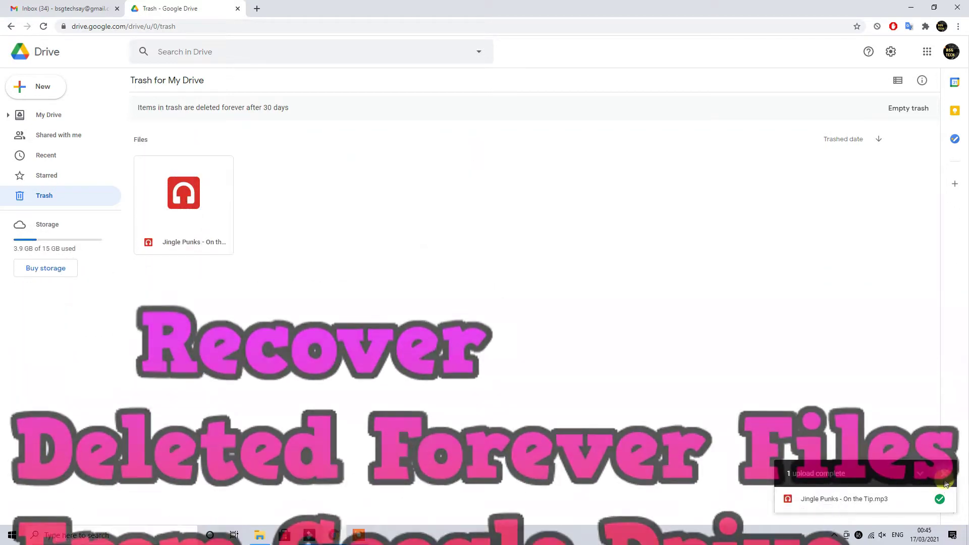
# - Dismiss the upload notice, start Delete forever on the file, read the help, then cancel
pyautogui.click(943, 474)
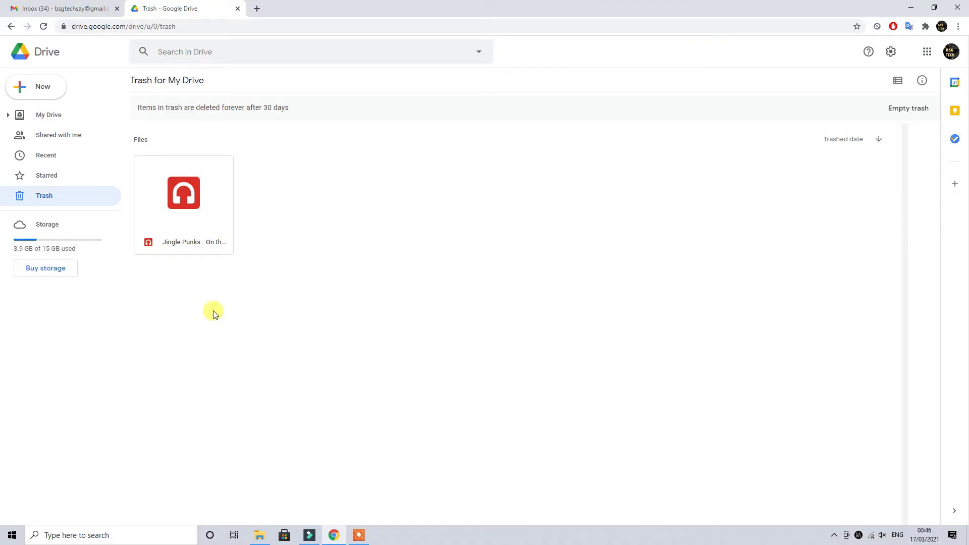
pyautogui.rightClick(183, 194)
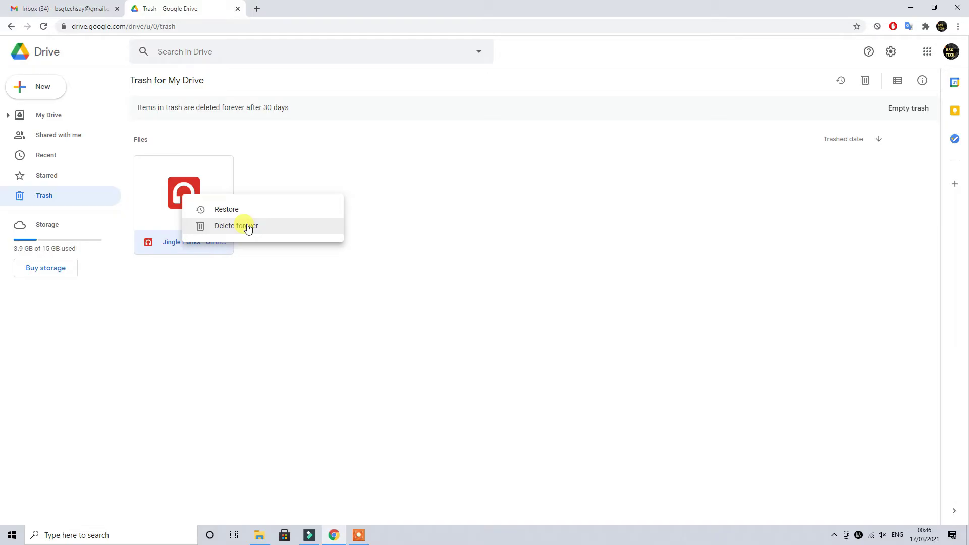
pyautogui.click(270, 309)
pyautogui.rightClick(202, 192)
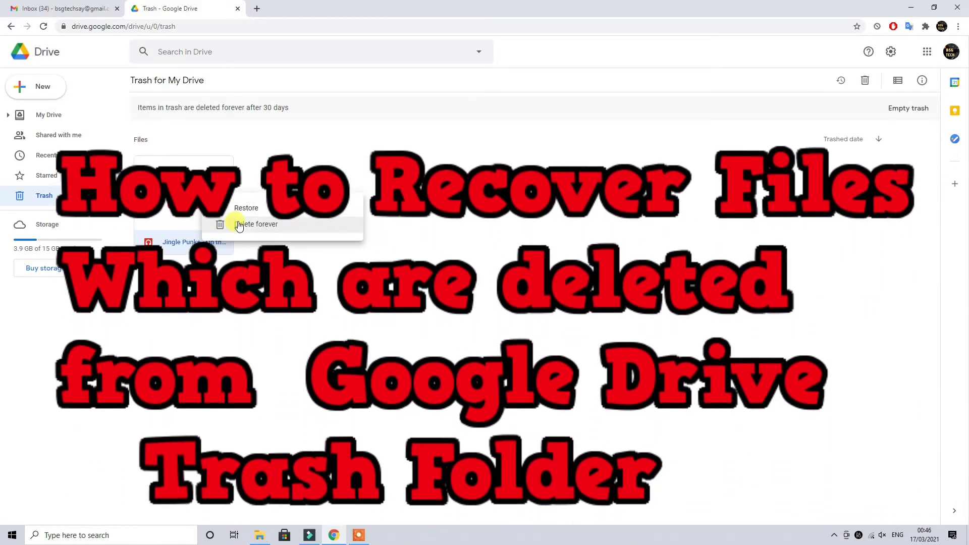
pyautogui.click(239, 224)
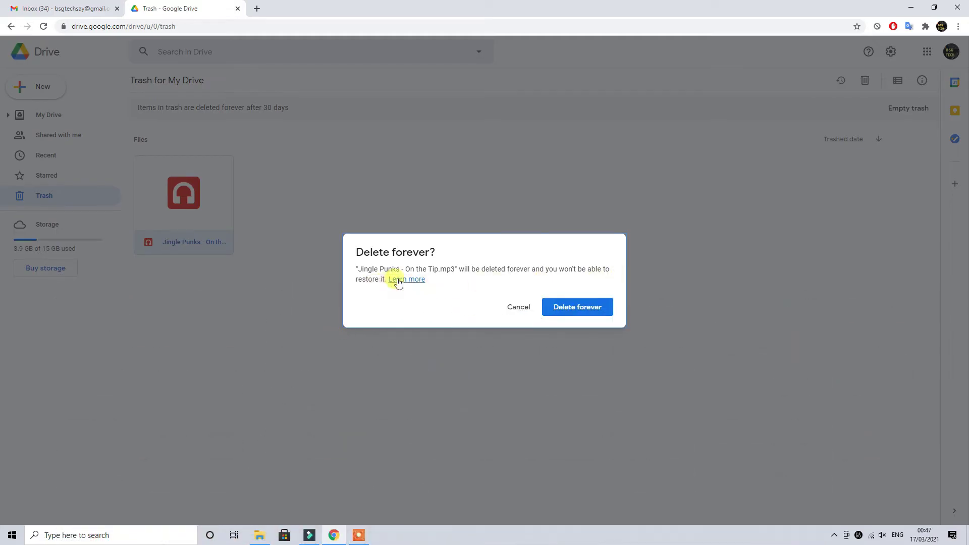
pyautogui.click(398, 280)
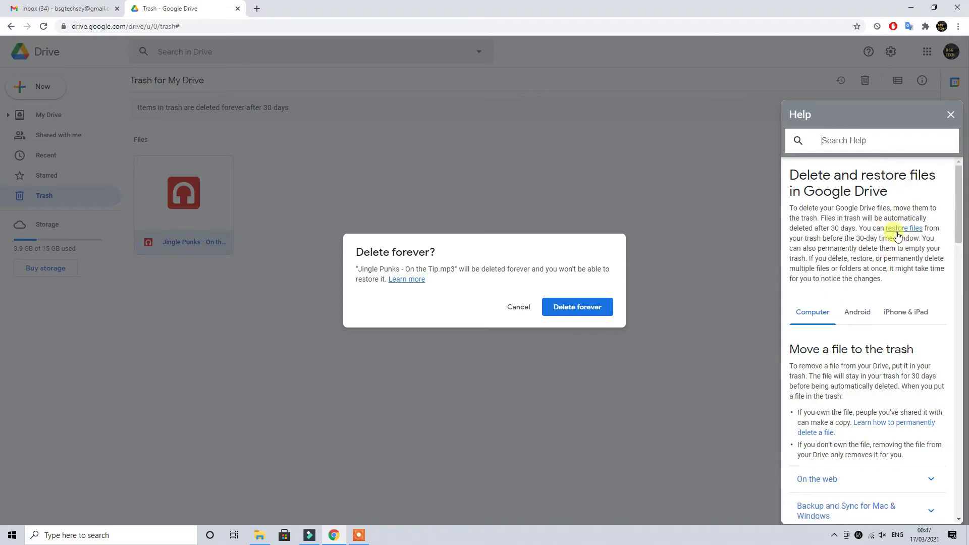
pyautogui.scroll(-20, 897, 236)
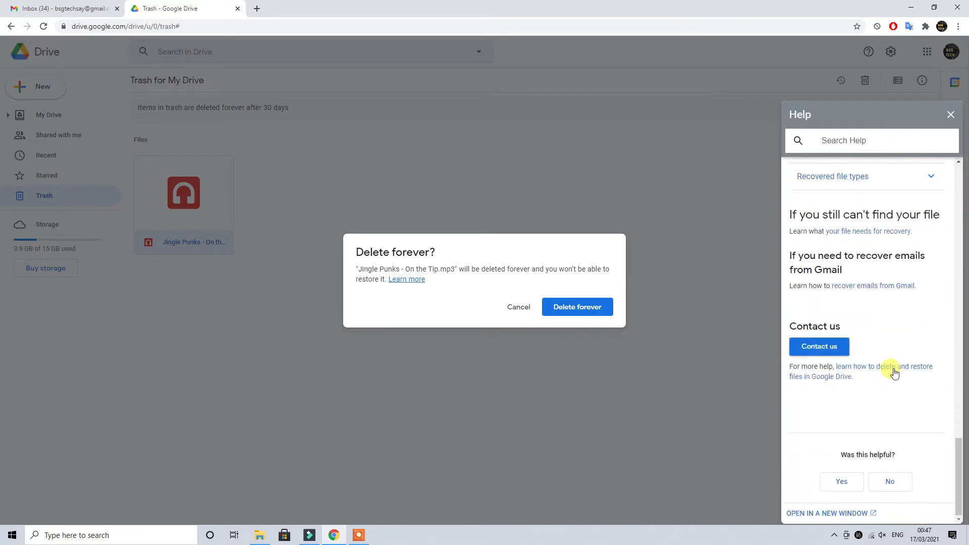
pyautogui.click(685, 398)
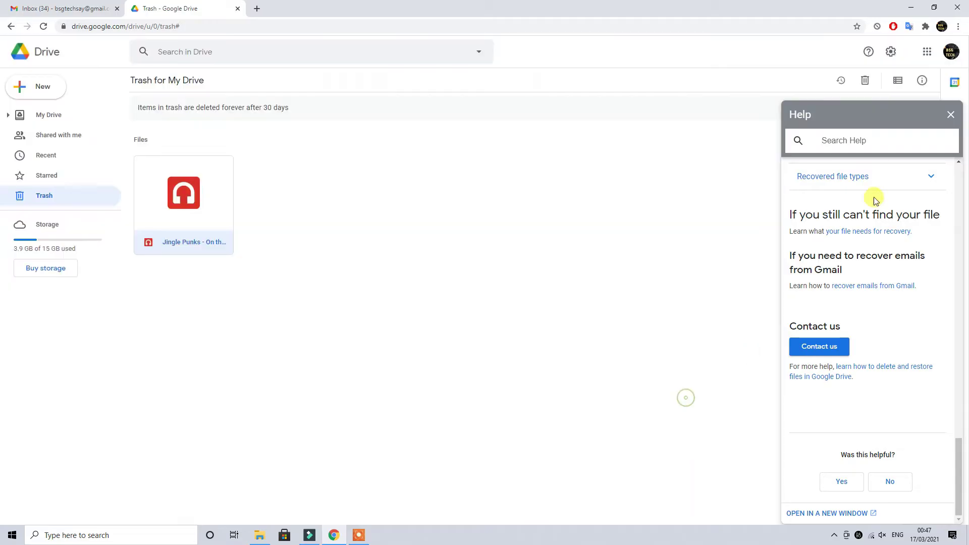
pyautogui.click(950, 116)
# - Delete Jingle Punks - On the Tip.mp3 forever and confirm the deletion
pyautogui.rightClick(195, 205)
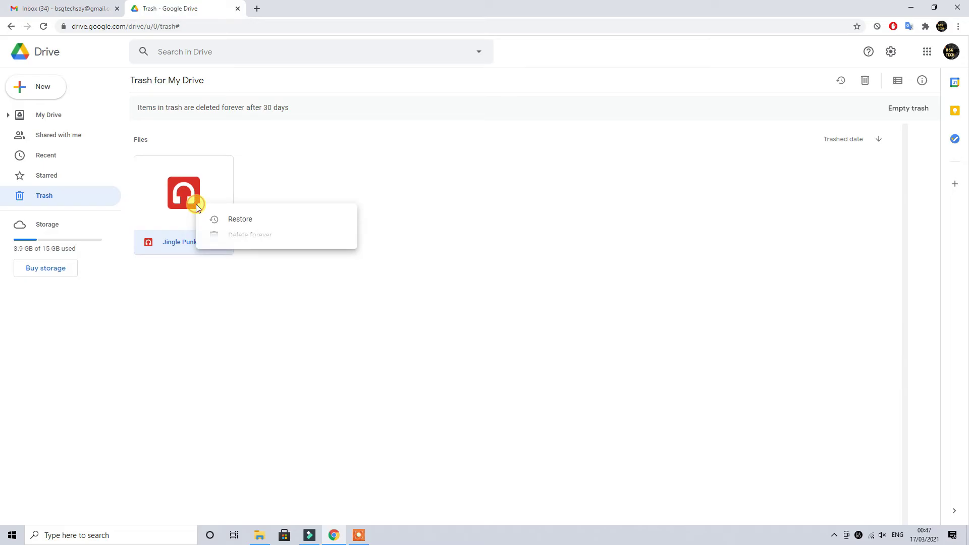
pyautogui.click(242, 237)
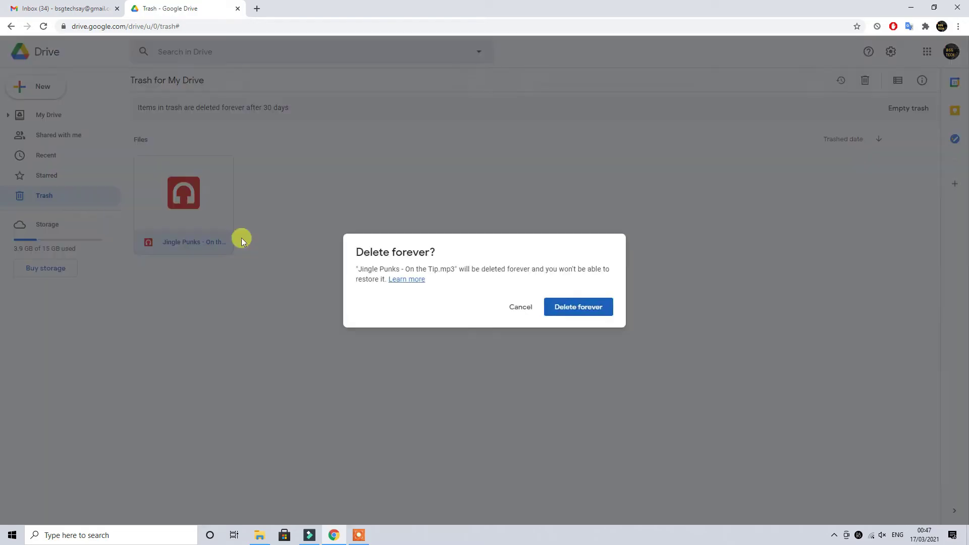
pyautogui.click(593, 313)
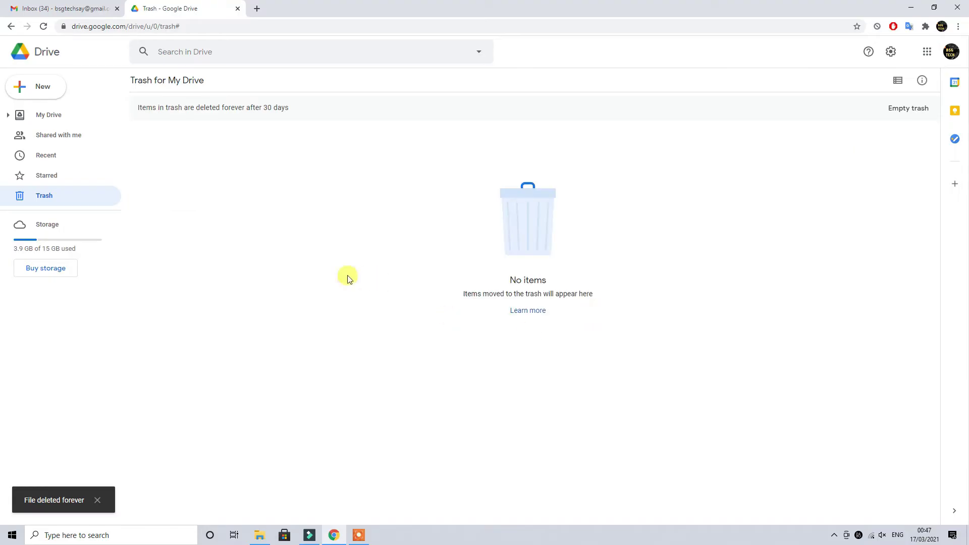
pyautogui.click(43, 121)
pyautogui.click(23, 194)
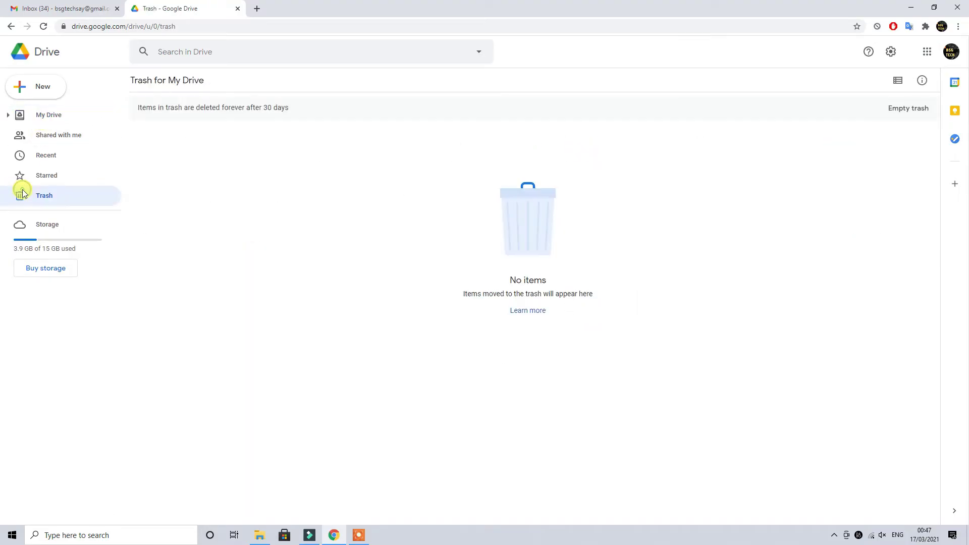
pyautogui.click(41, 119)
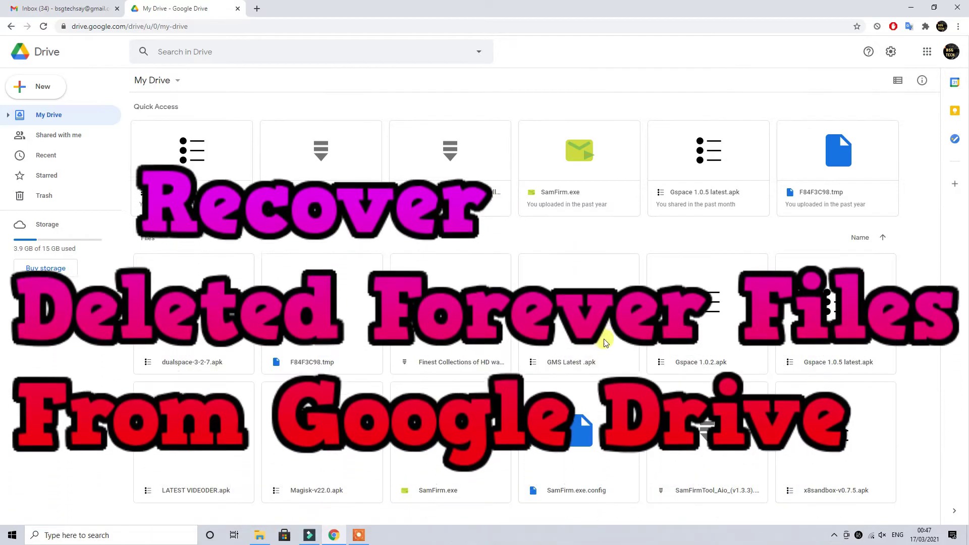
pyautogui.click(53, 199)
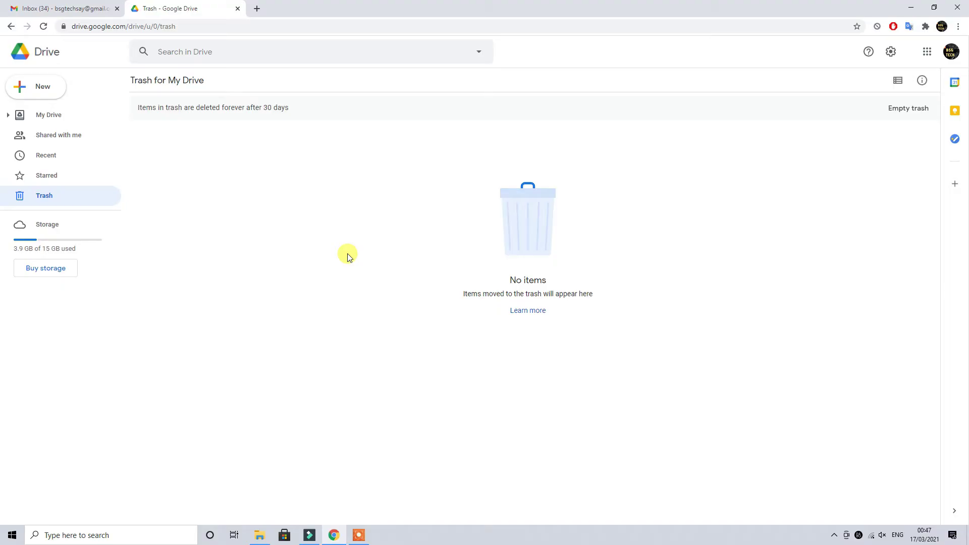
pyautogui.click(79, 6)
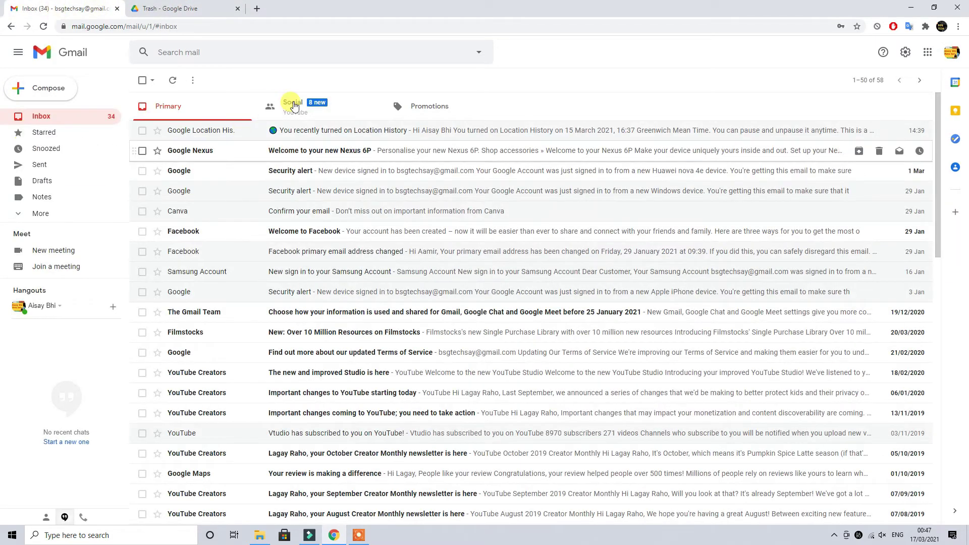
pyautogui.click(179, 6)
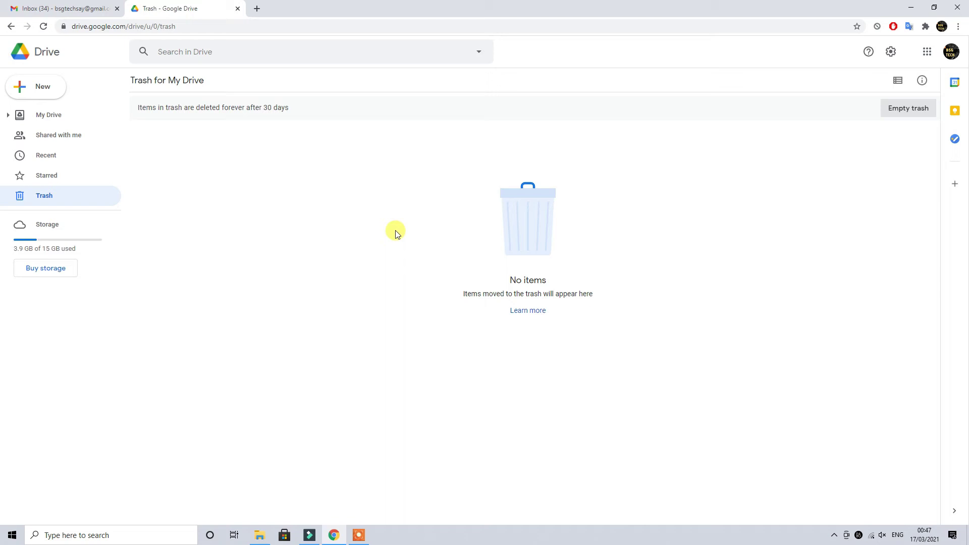
pyautogui.click(59, 7)
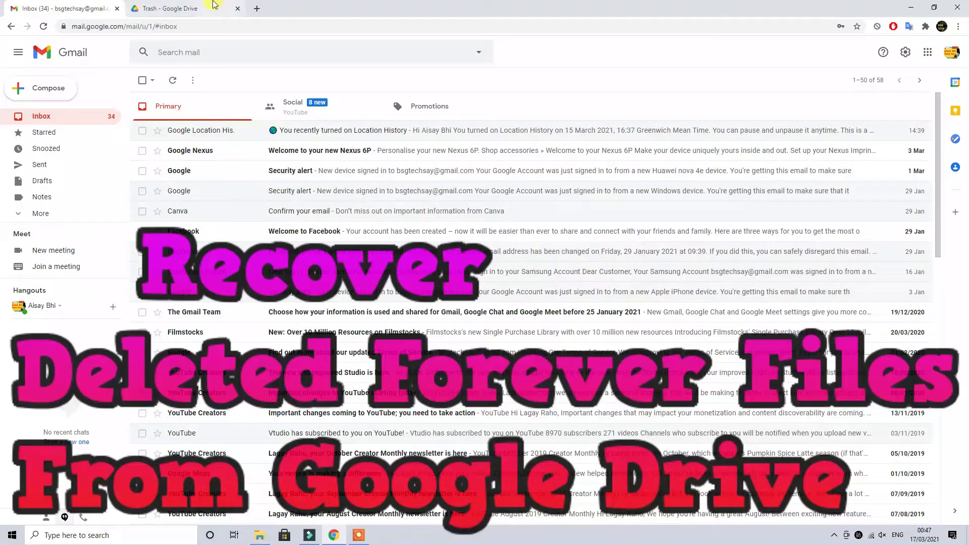
pyautogui.click(214, 6)
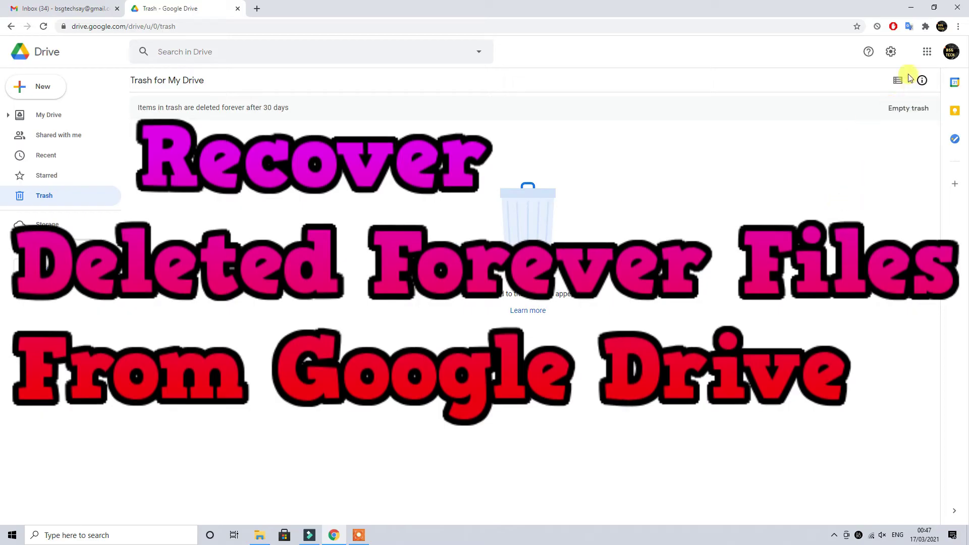
# - Open Drive Help from the Support menu, listing popular articles like Find or recover a file
pyautogui.click(891, 52)
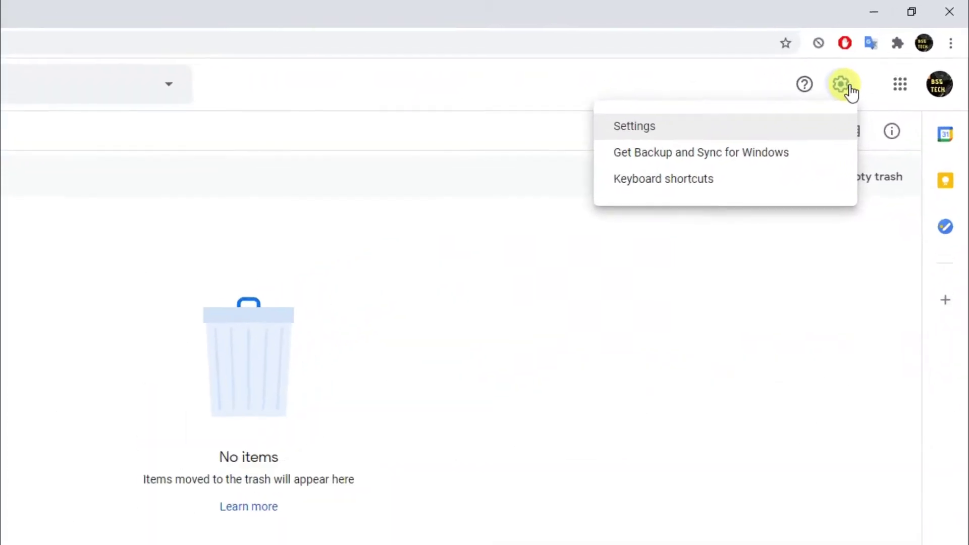
pyautogui.click(852, 231)
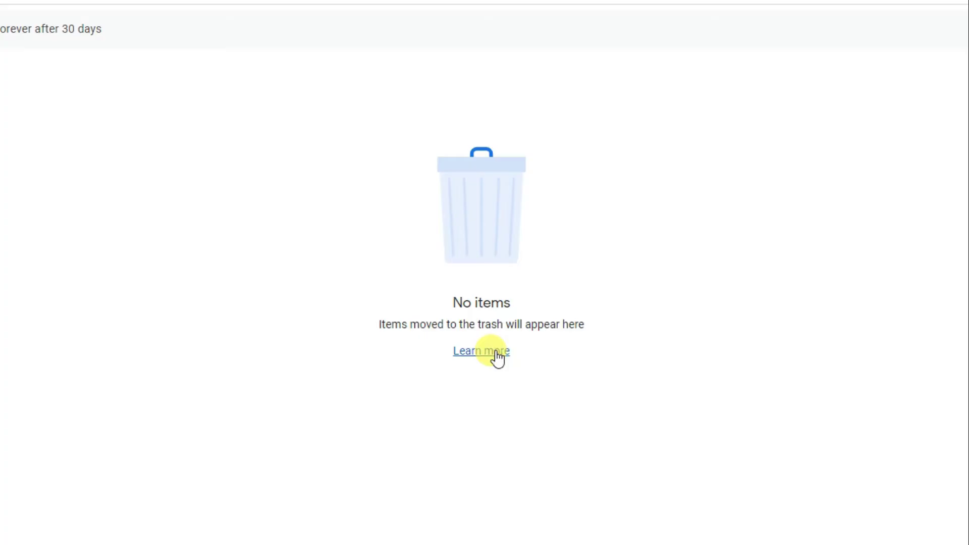
pyautogui.click(868, 53)
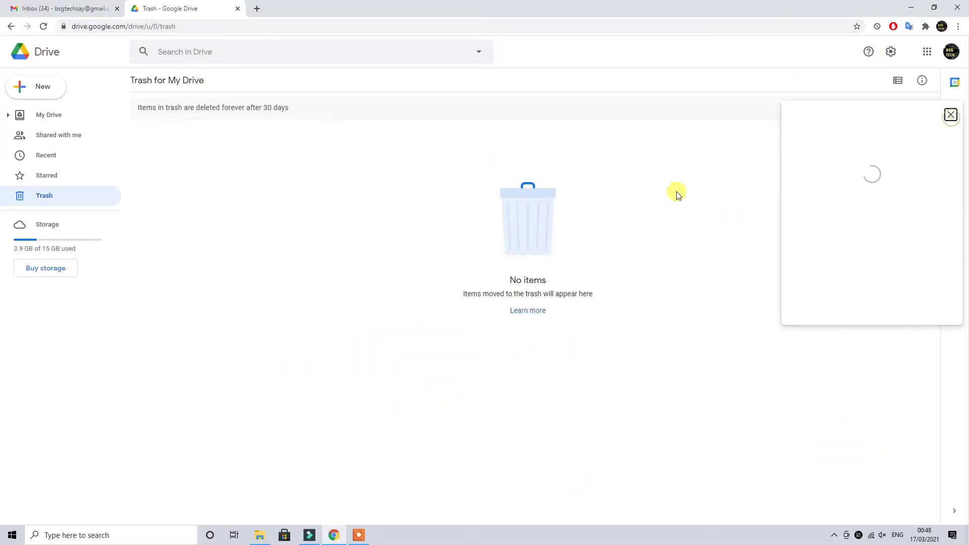
pyautogui.click(862, 55)
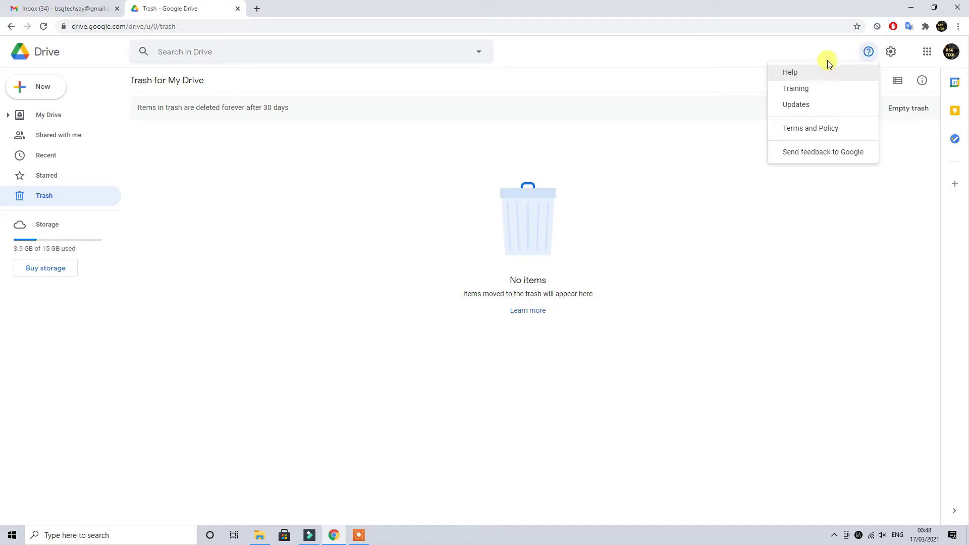
pyautogui.click(802, 73)
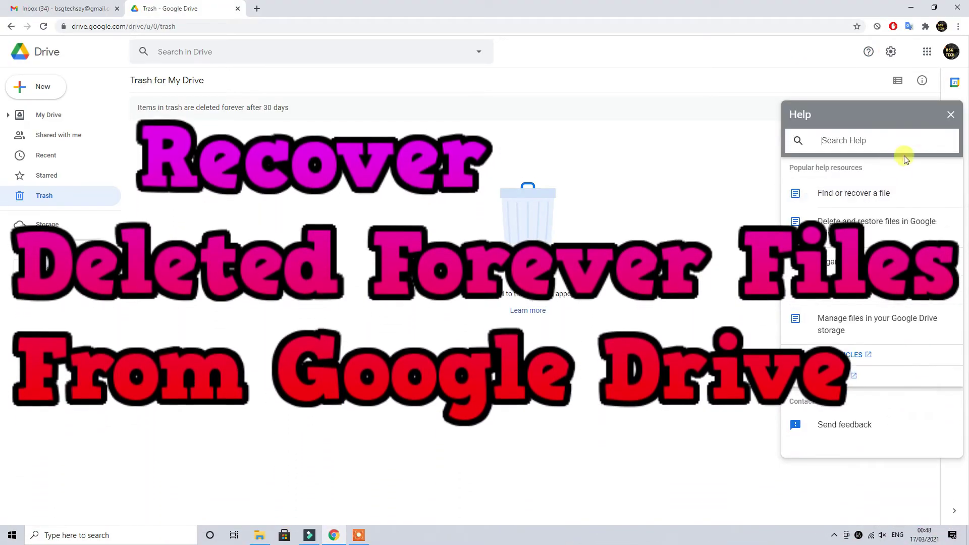
pyautogui.click(950, 115)
pyautogui.click(528, 310)
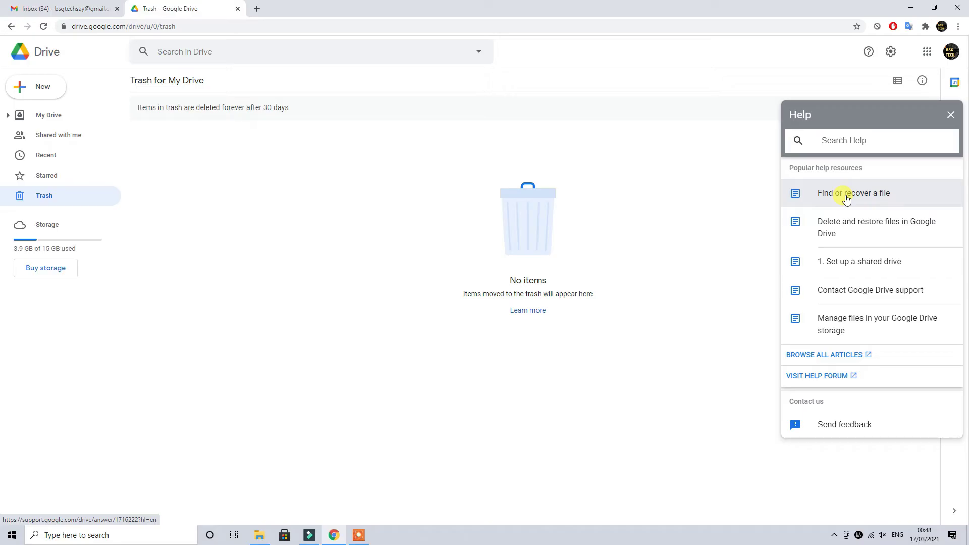
# - Open the Find or recover a file article and show its Computer instructions
pyautogui.click(846, 199)
pyautogui.click(865, 272)
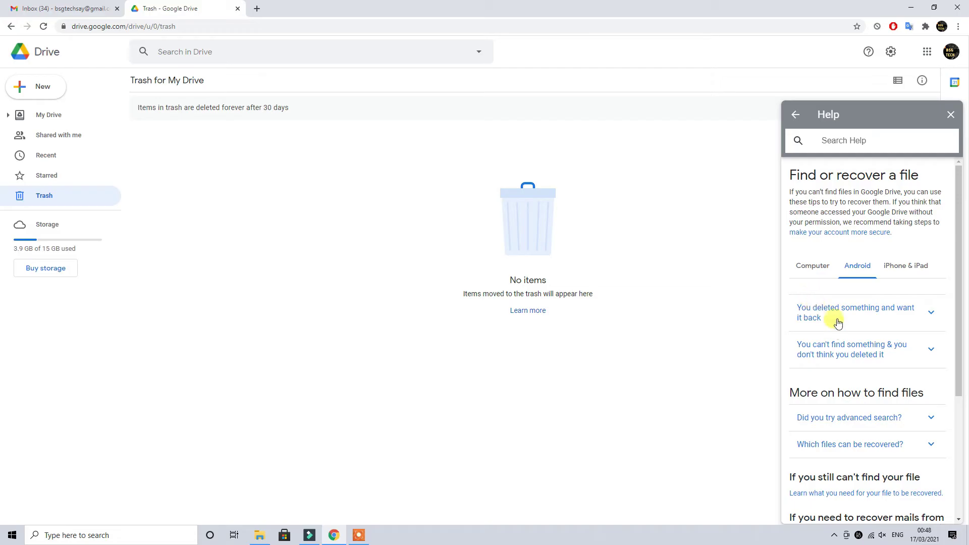
pyautogui.click(903, 266)
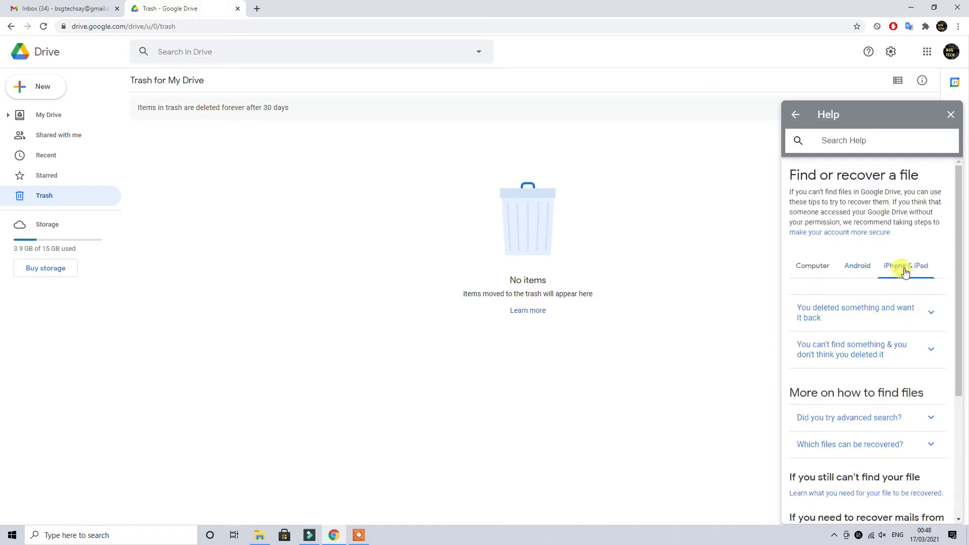
pyautogui.click(815, 266)
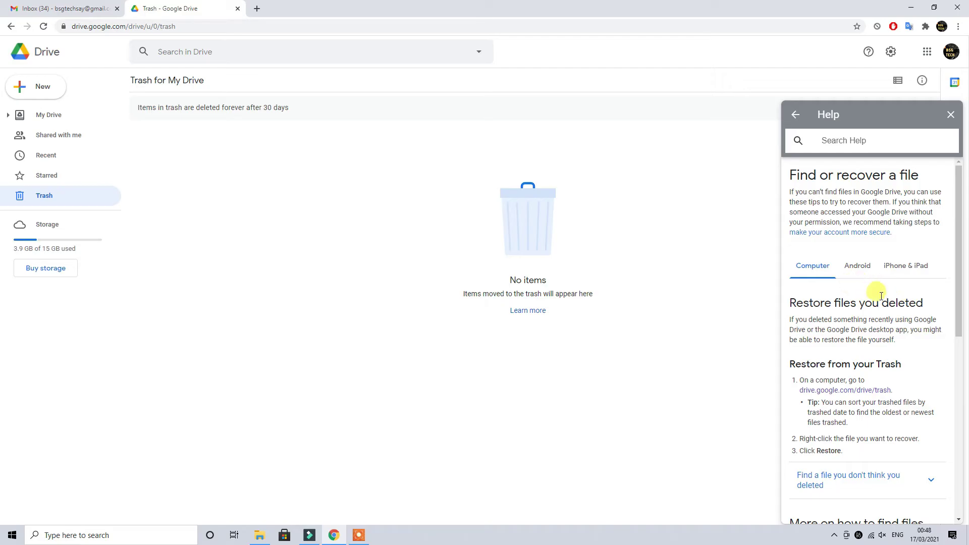
pyautogui.scroll(-1, 884, 306)
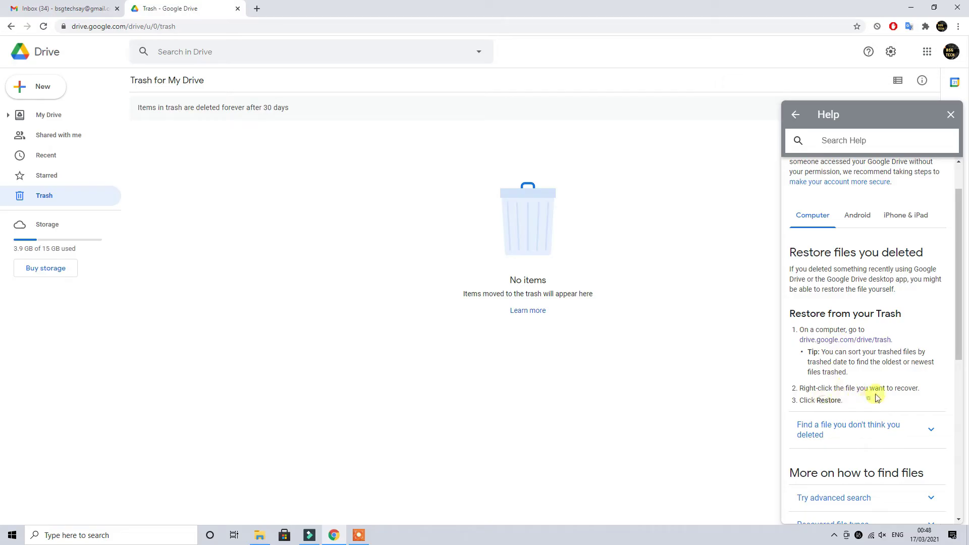
pyautogui.scroll(-3, 876, 398)
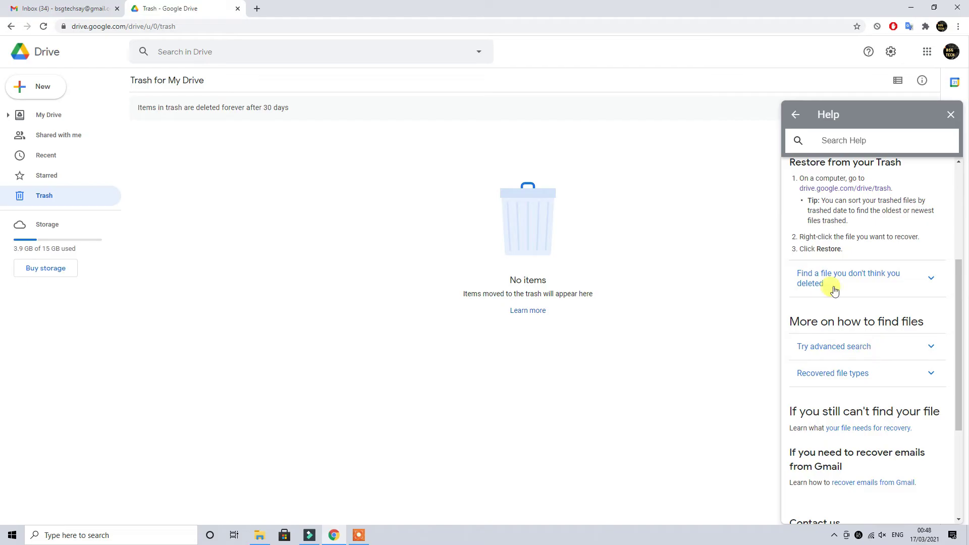
# - Expand 'Find a file you don't think you deleted' and scroll down to Contact us
pyautogui.click(882, 291)
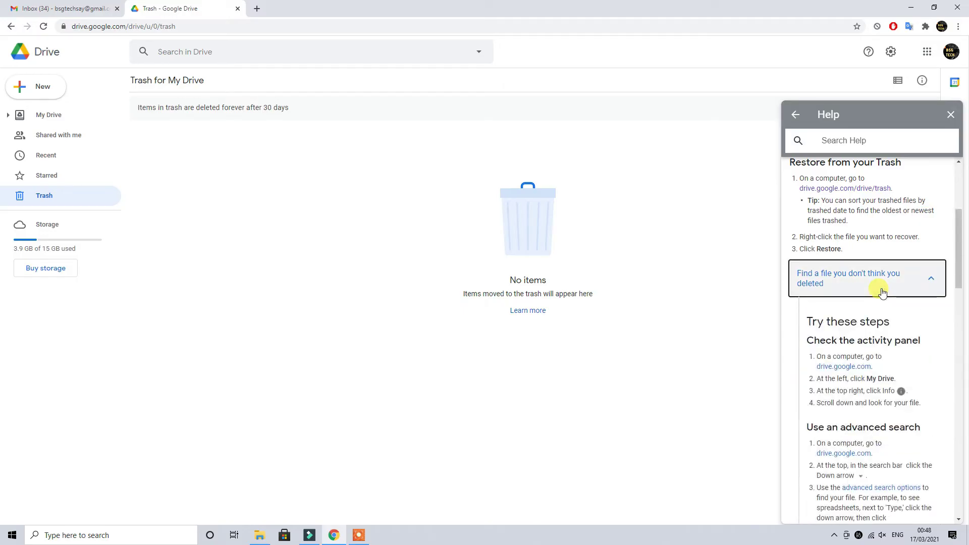
pyautogui.scroll(-3, 882, 288)
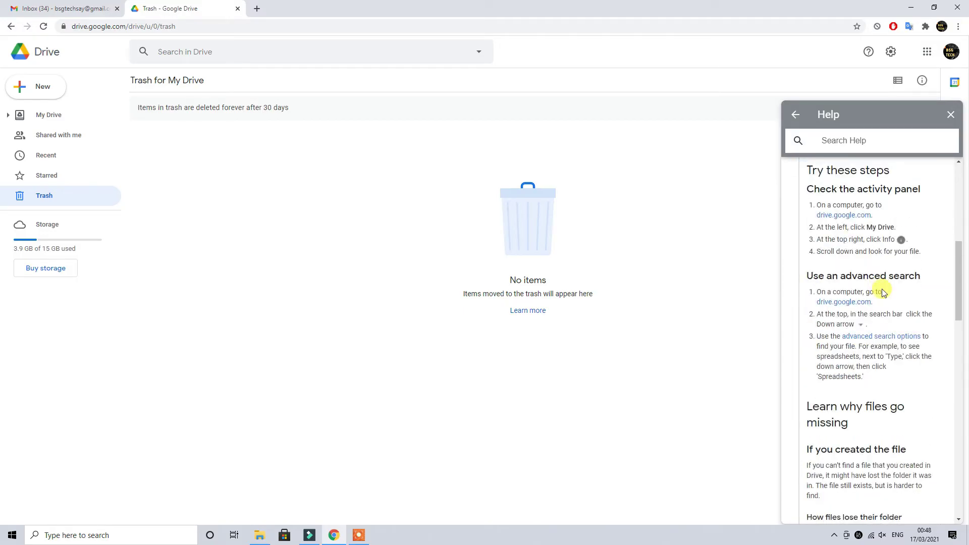
pyautogui.scroll(-8, 934, 283)
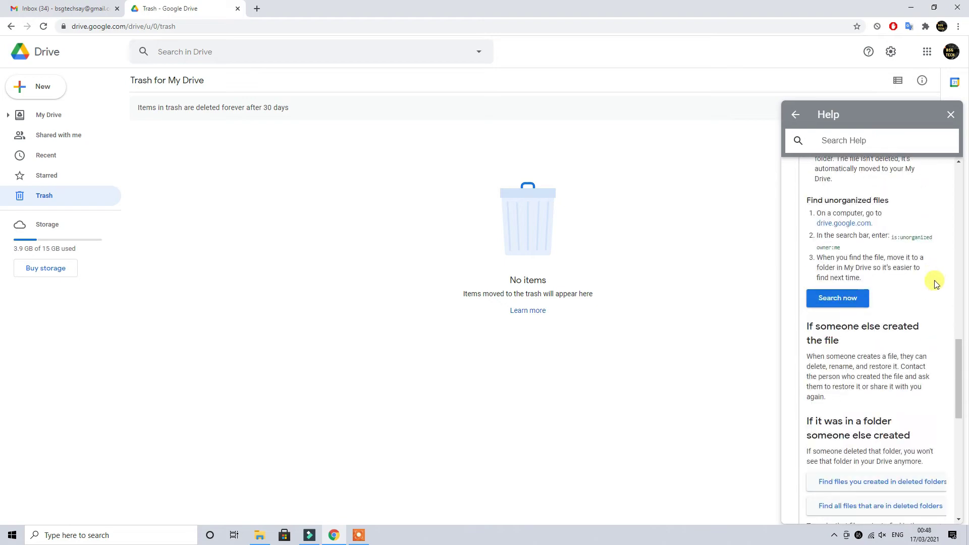
pyautogui.scroll(-10, 935, 283)
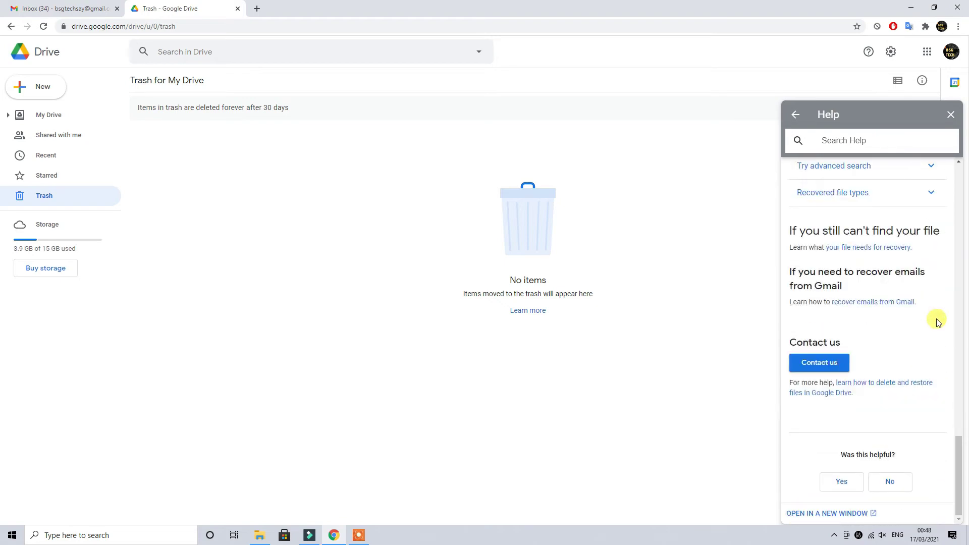
# - Open the File Recovery request form and consent to recovering permanently deleted files
pyautogui.click(800, 364)
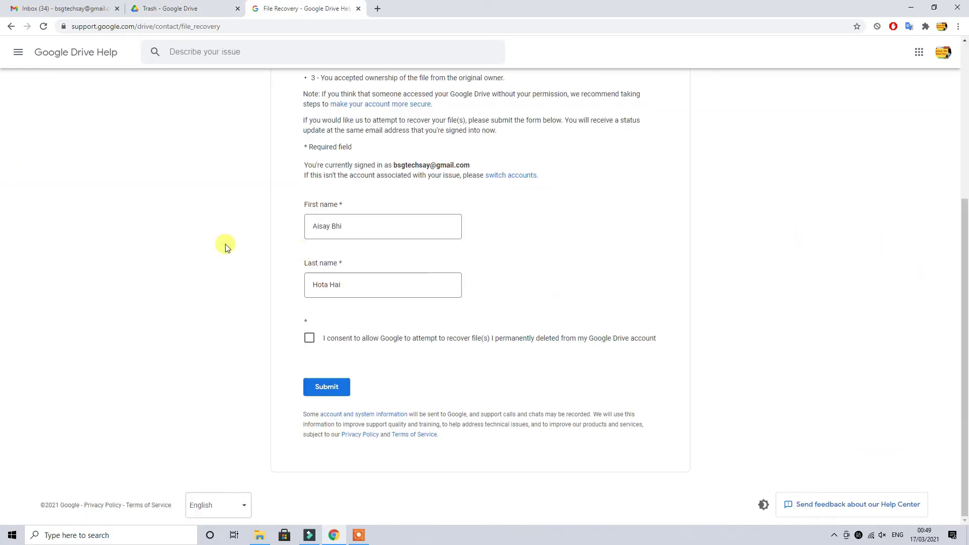
pyautogui.click(308, 337)
pyautogui.scroll(5, 222, 221)
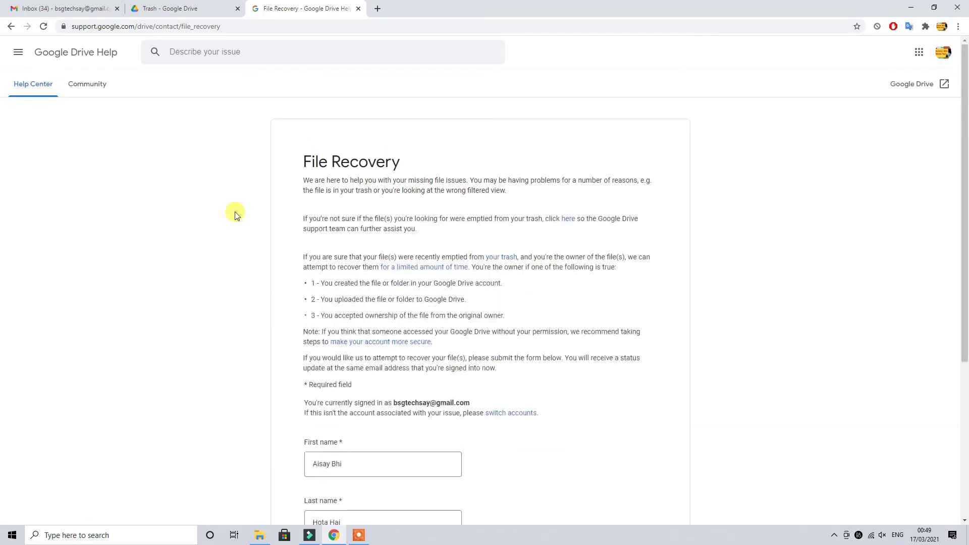
pyautogui.moveTo(304, 176); pyautogui.dragTo(575, 190)
pyautogui.click(316, 183)
pyautogui.moveTo(308, 179); pyautogui.dragTo(372, 186)
pyautogui.click(427, 188)
pyautogui.moveTo(302, 154); pyautogui.dragTo(553, 188)
pyautogui.click(558, 193)
pyautogui.moveTo(305, 159); pyautogui.dragTo(471, 181)
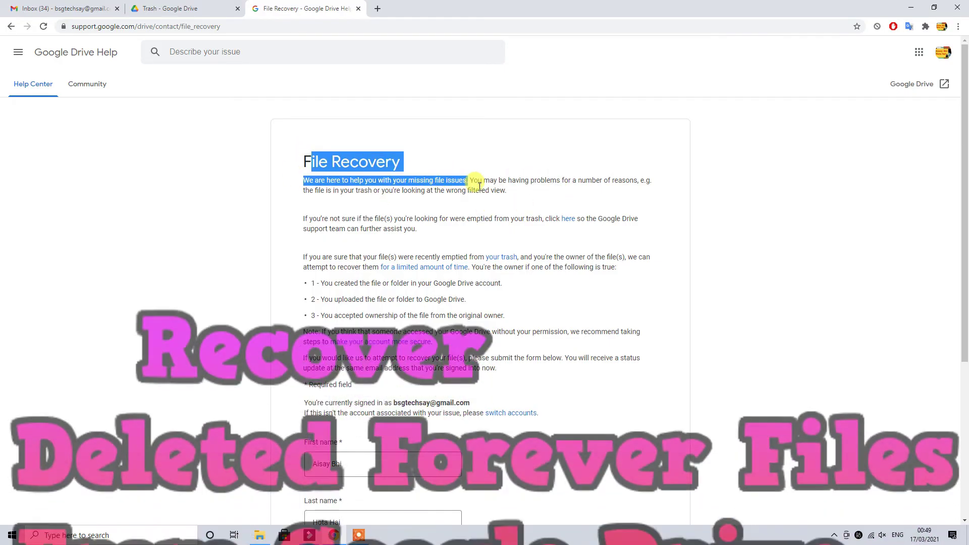
pyautogui.click(487, 186)
# - Submit the file recovery request and switch to the Gmail inbox
pyautogui.scroll(-3, 487, 186)
pyautogui.scroll(-3, 484, 303)
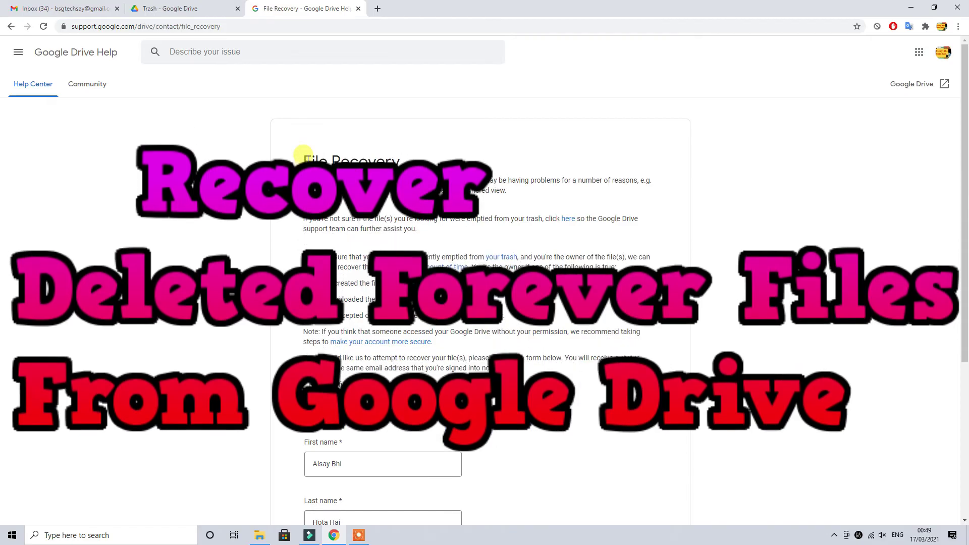
pyautogui.scroll(-5, 259, 303)
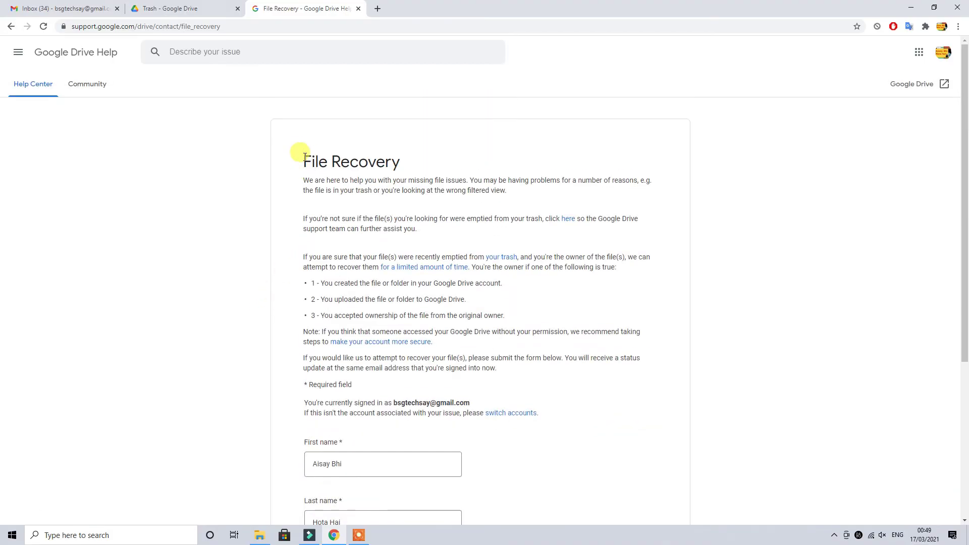
pyautogui.moveTo(304, 157); pyautogui.dragTo(493, 189)
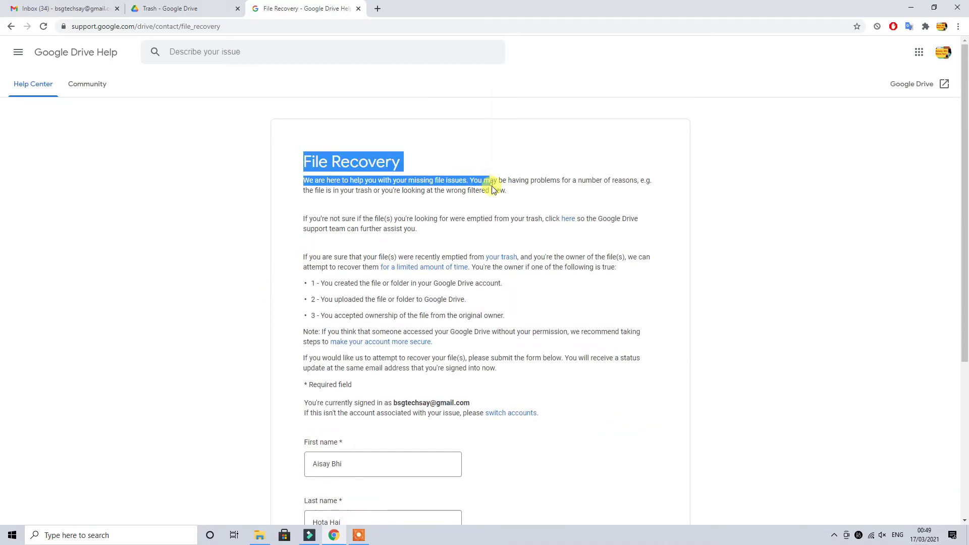
pyautogui.moveTo(304, 181); pyautogui.dragTo(508, 181)
pyautogui.click(478, 219)
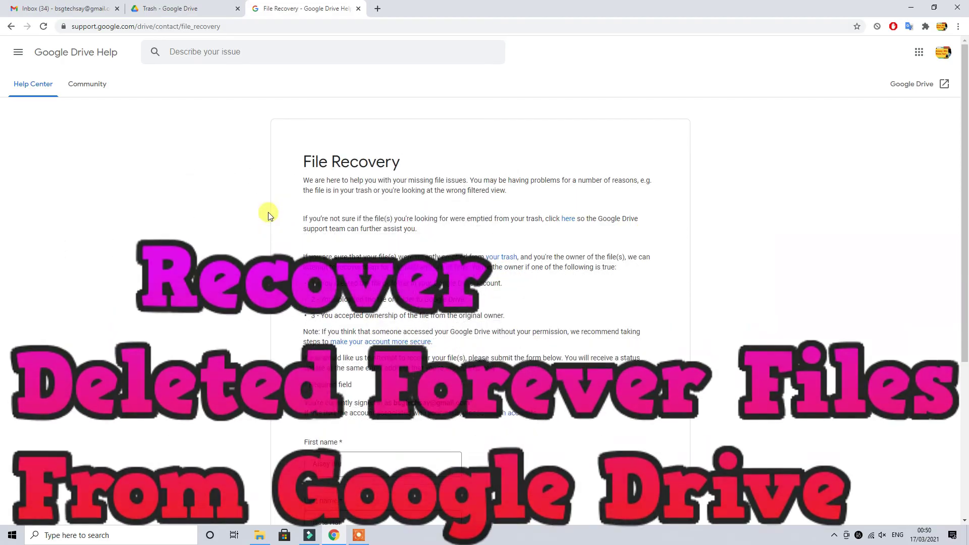
pyautogui.scroll(-4, 252, 210)
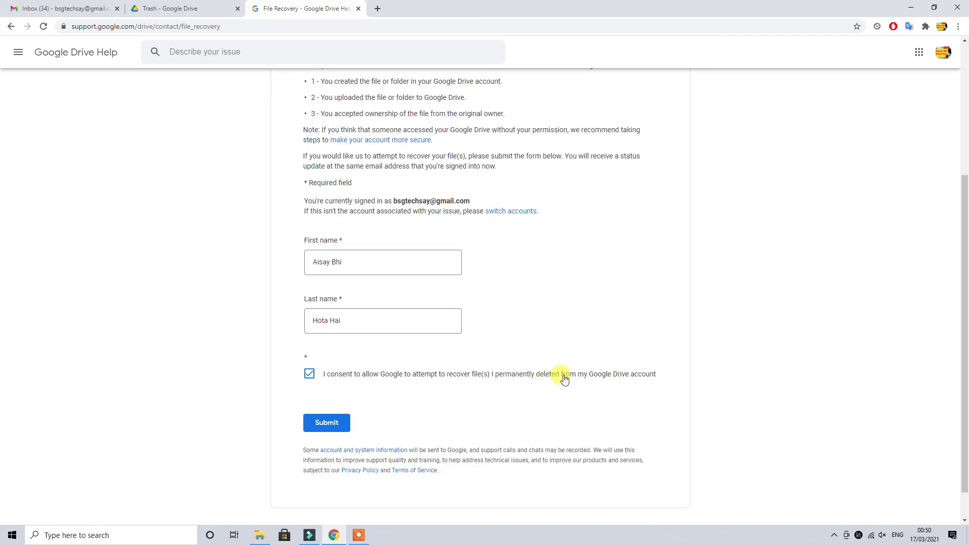
pyautogui.click(337, 425)
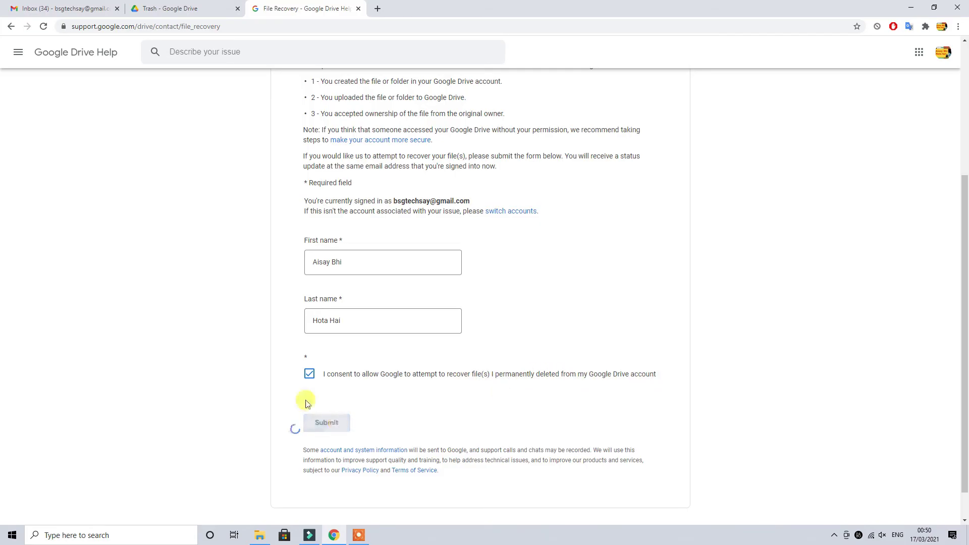
pyautogui.click(79, 6)
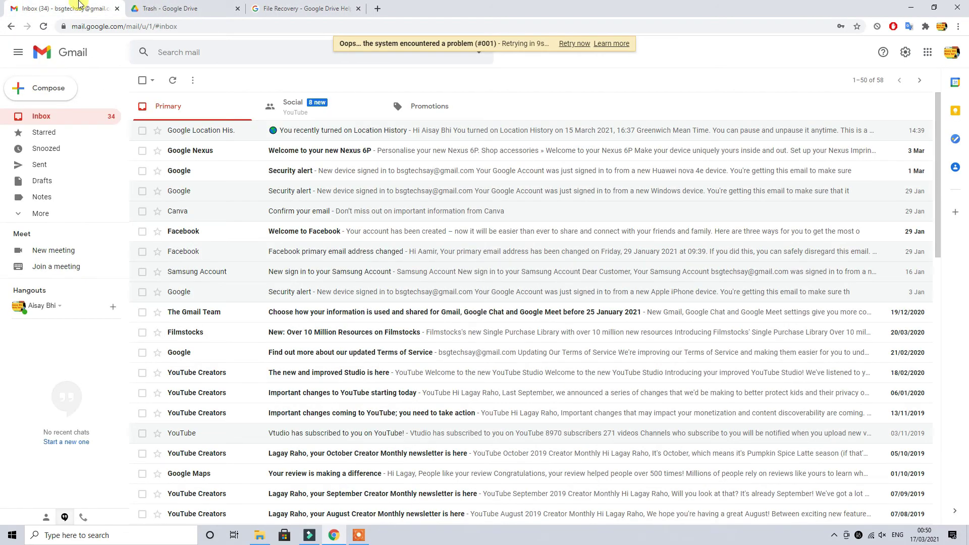
# - Refresh Gmail and open the drive-noreply 'Re: Your Google Support Inquiry' email
pyautogui.click(42, 117)
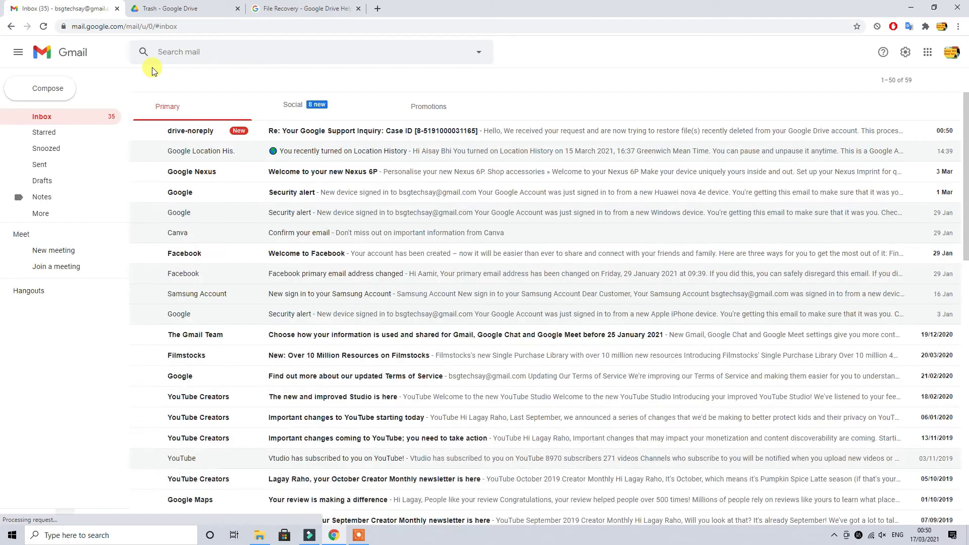
pyautogui.click(346, 131)
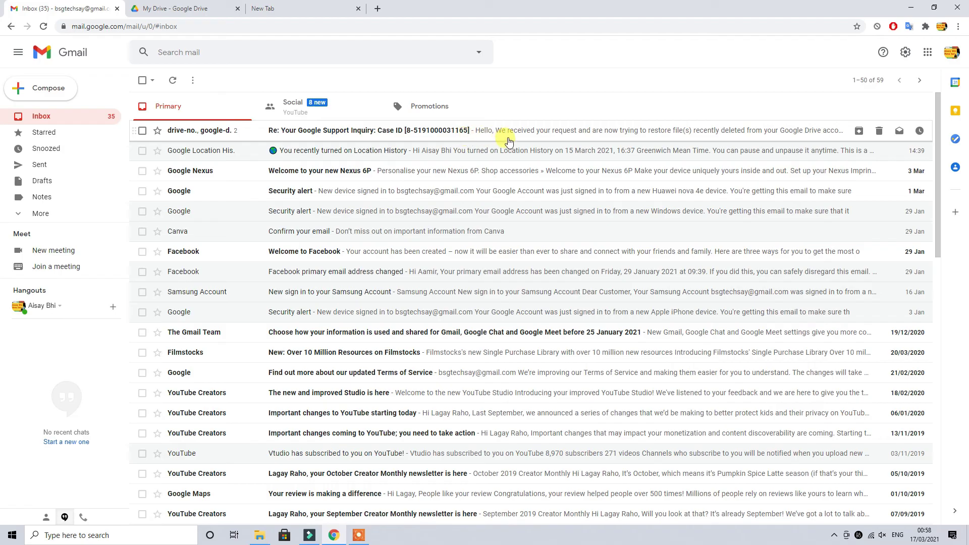
# - Reload My Drive and confirm Jingle Punks - On the Tip.mp3 is listed again
pyautogui.click(197, 5)
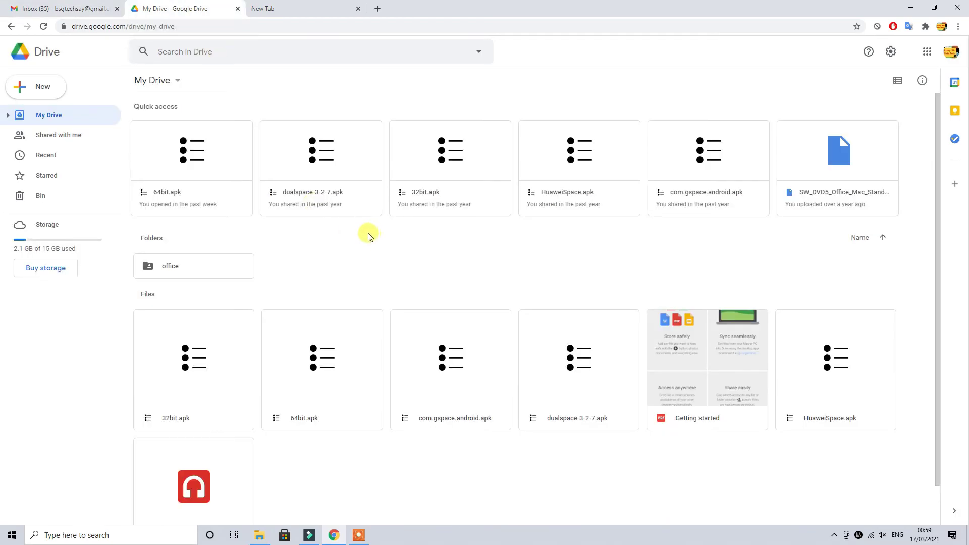
pyautogui.scroll(-1, 303, 323)
pyautogui.click(55, 54)
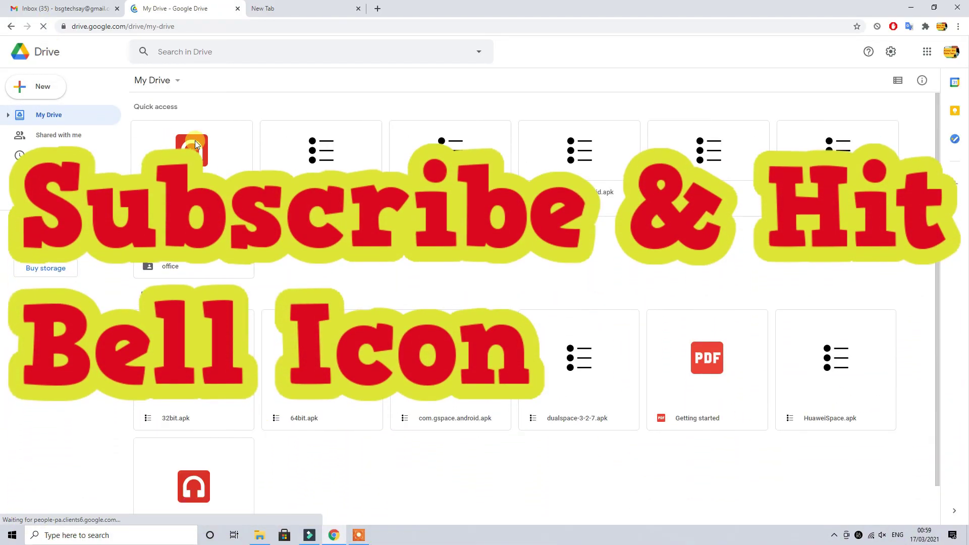
pyautogui.scroll(-1, 182, 134)
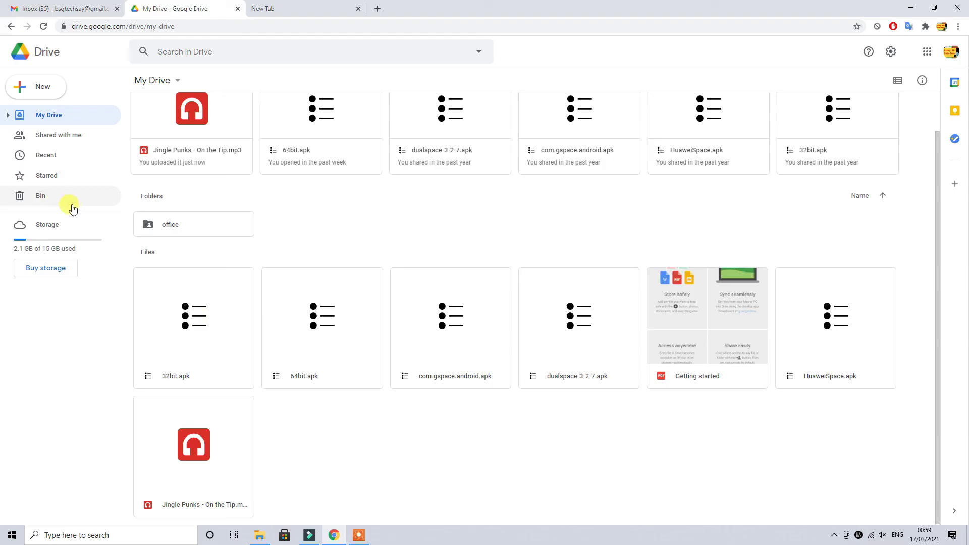
pyautogui.click(282, 8)
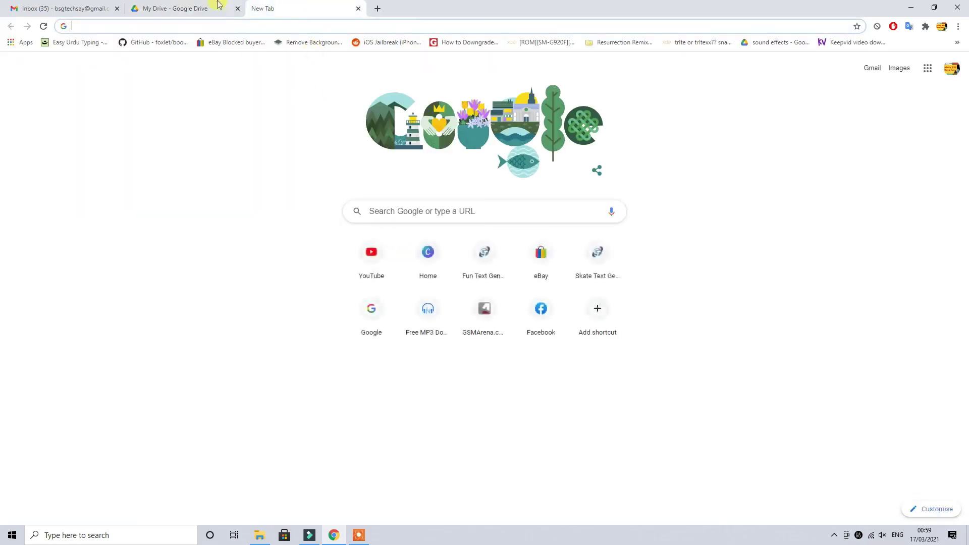
pyautogui.click(194, 8)
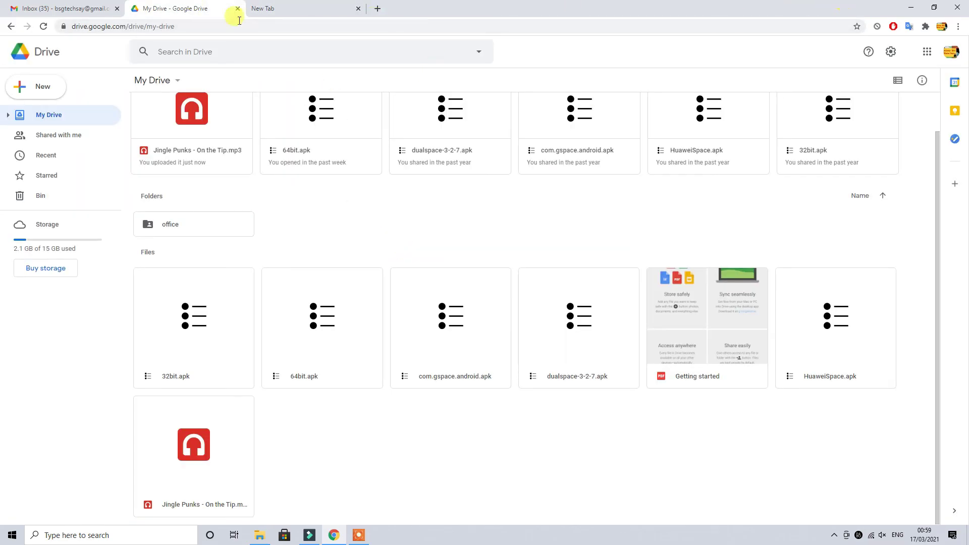
pyautogui.click(71, 8)
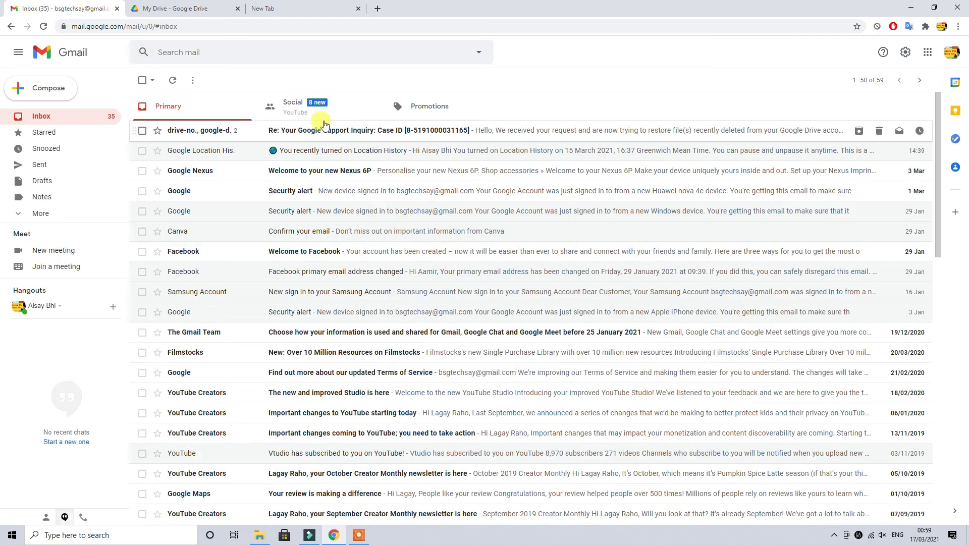
pyautogui.click(193, 8)
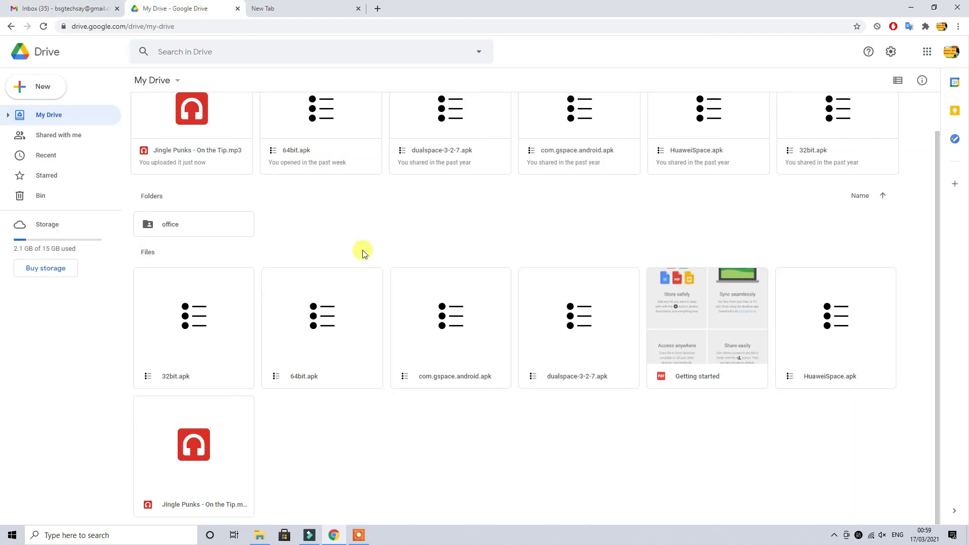
pyautogui.click(331, 444)
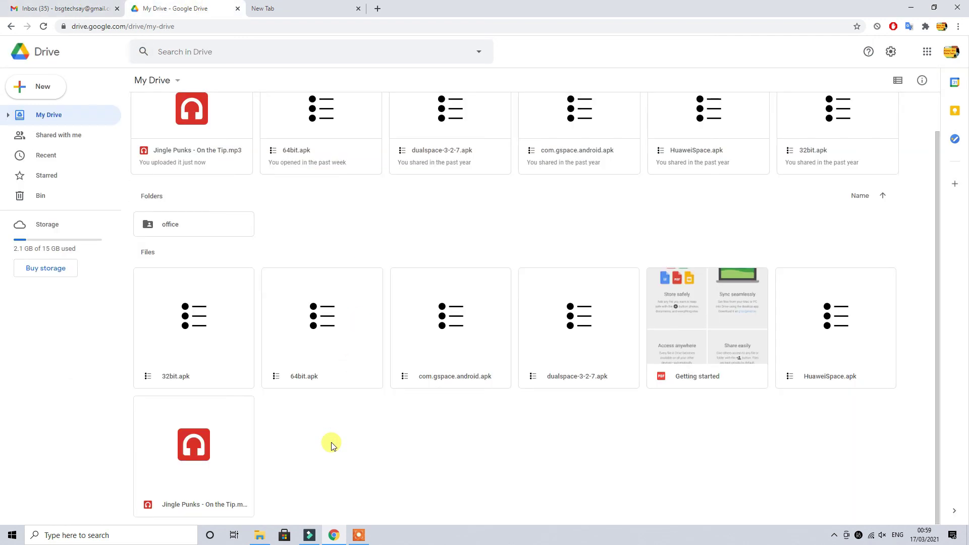